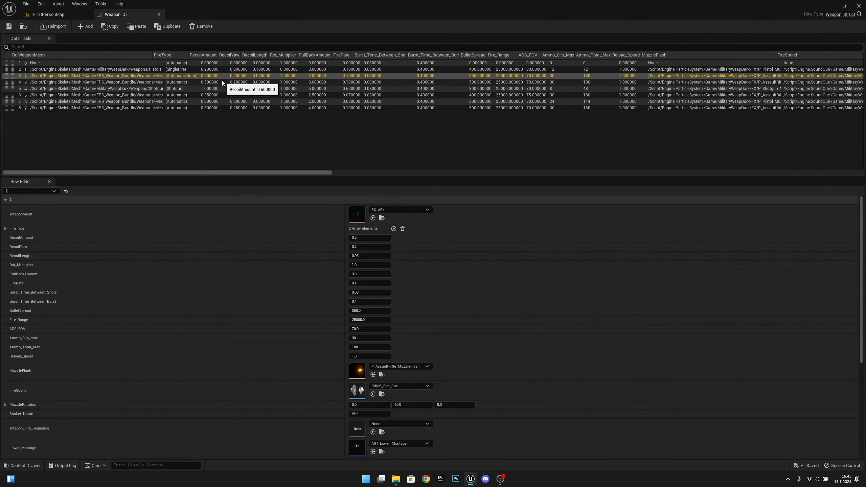
Inspect Weapon_DT rows 3–7: SK_KA47, Shotgun, SK_KA_Val_Y, SK_SMG11_Nostock_Y and the last row
{"action": "left_click", "coordinate": [221, 80]}
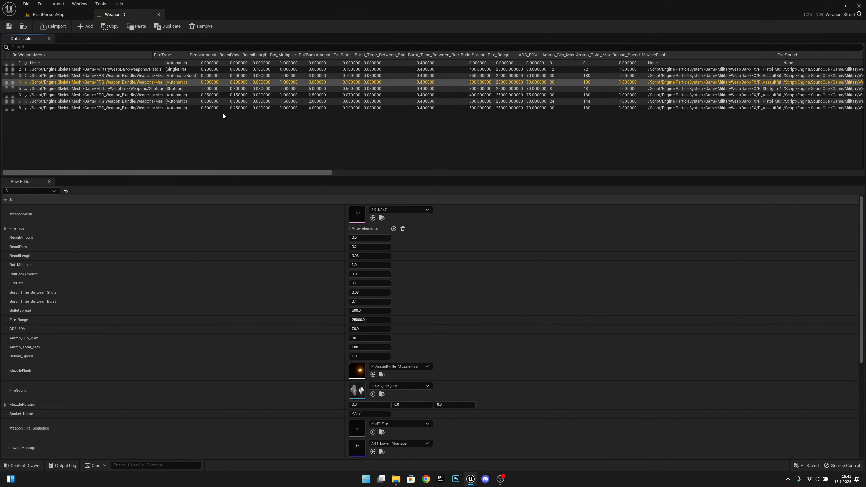
{"action": "left_click", "coordinate": [196, 90]}
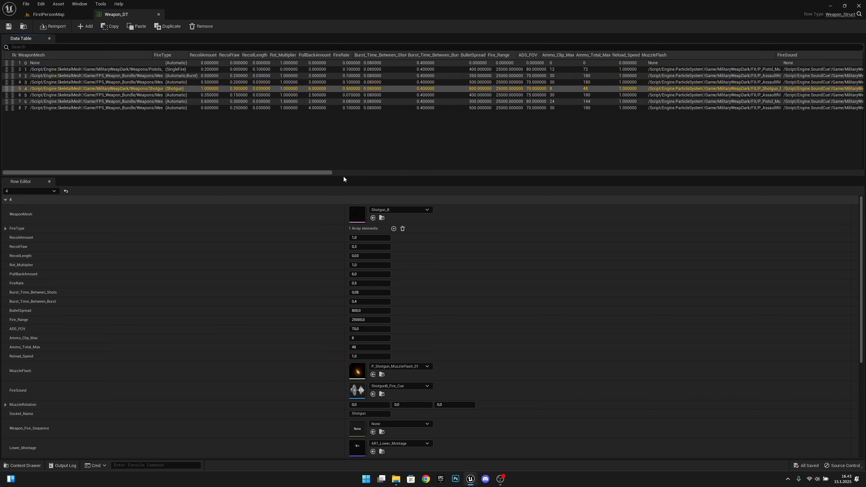
{"action": "left_click", "coordinate": [191, 95]}
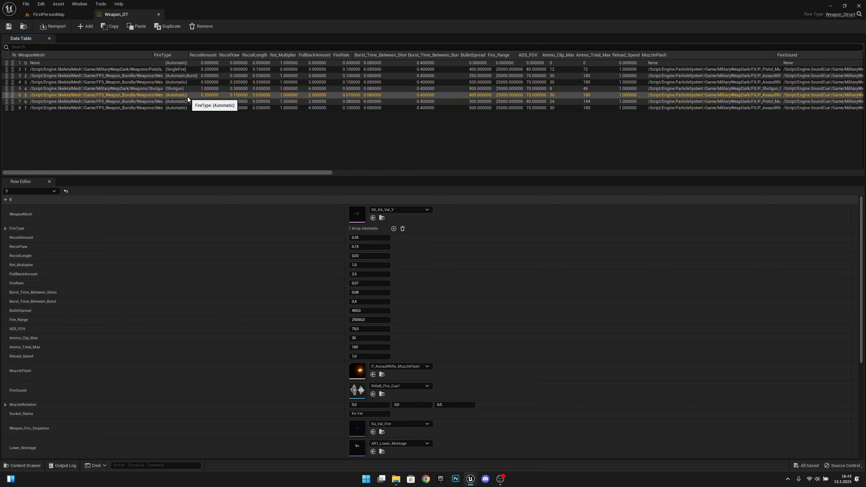
{"action": "left_click", "coordinate": [187, 101]}
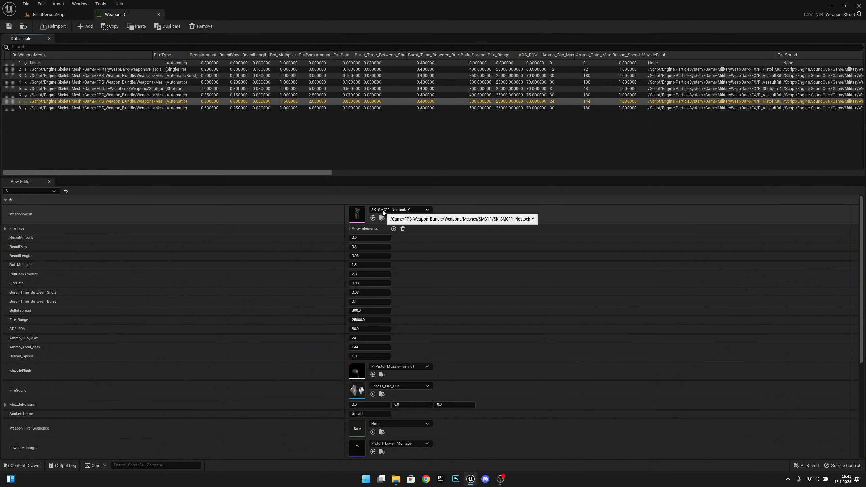
{"action": "left_click", "coordinate": [204, 107]}
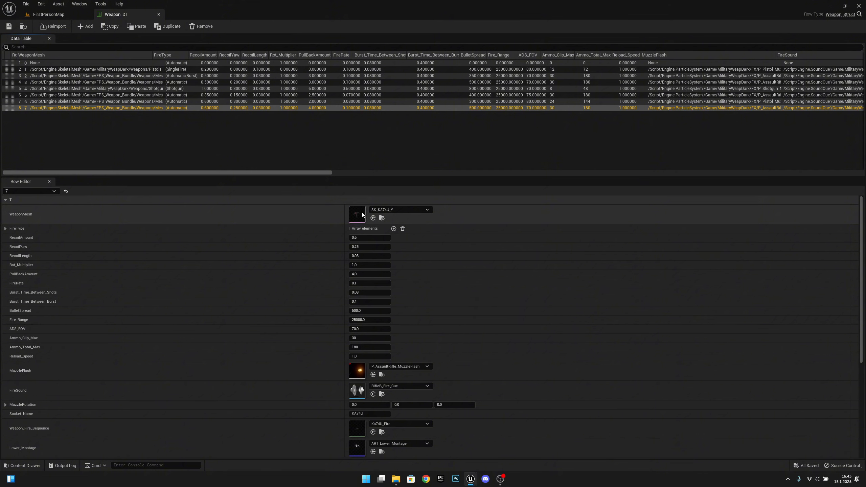
On FirstPersonMap, duplicate P_Shell_Ar as P_Shell_Smg and open the copy in Cascade
{"action": "left_click", "coordinate": [65, 15]}
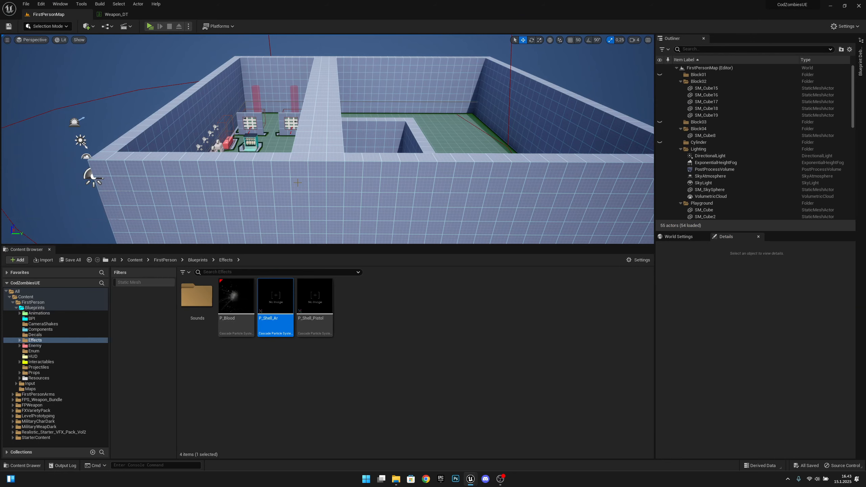
{"action": "right_click", "coordinate": [282, 311]}
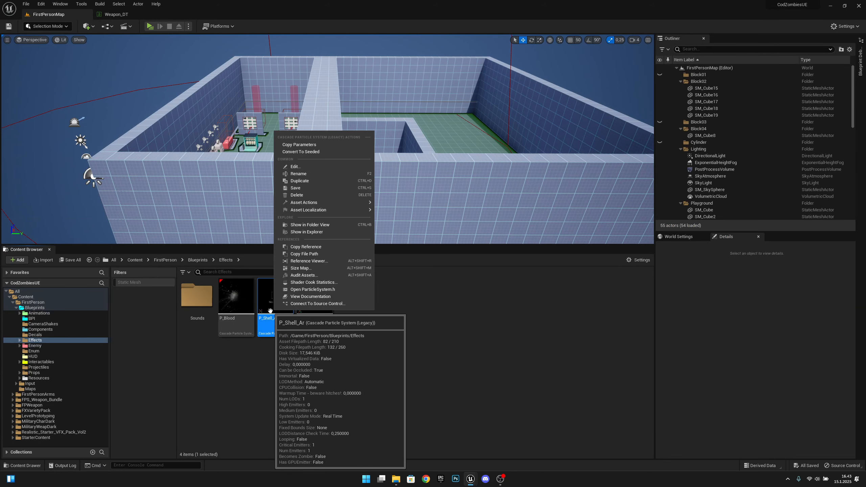
{"action": "left_click", "coordinate": [300, 180]}
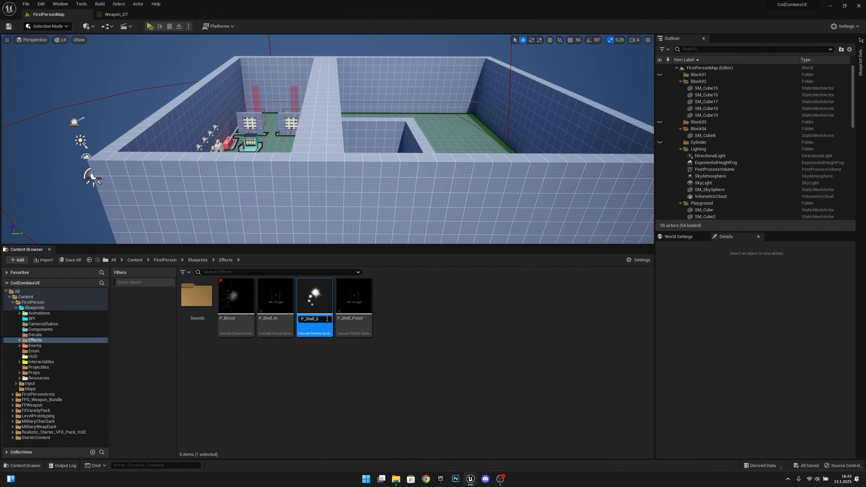
{"action": "type", "text": "P_Shell_Smg"}
{"action": "key", "text": "Return"}
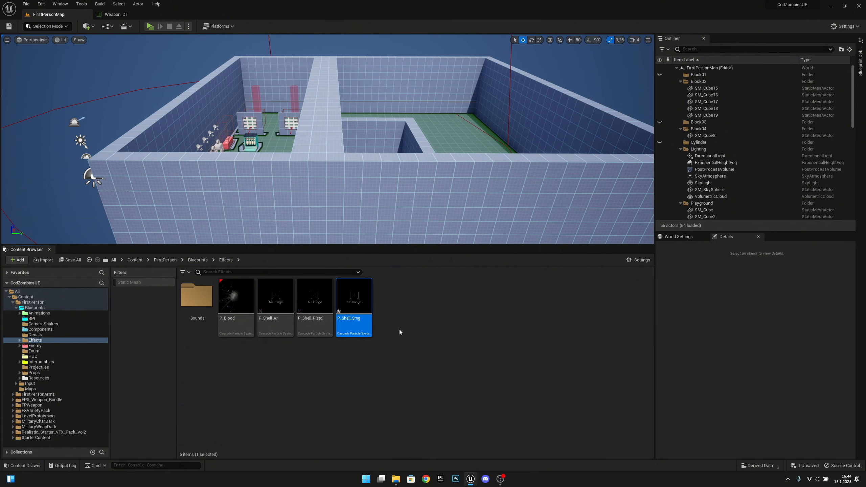
{"action": "left_click", "coordinate": [419, 327]}
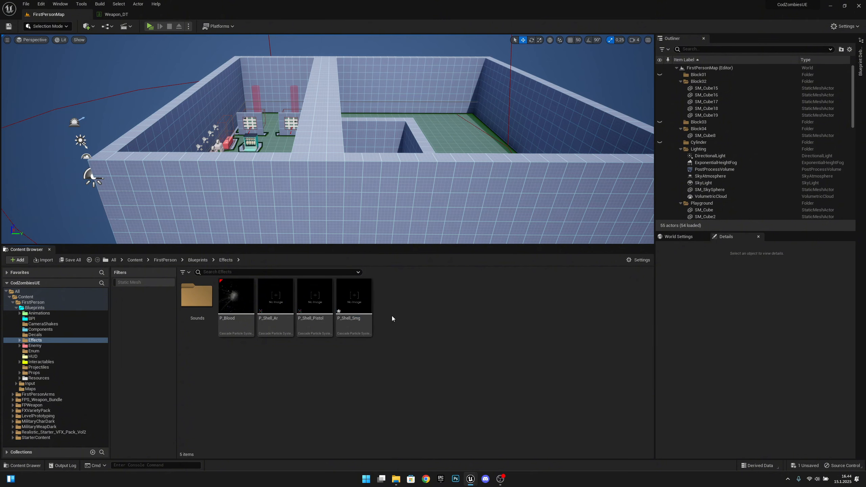
{"action": "double_click", "coordinate": [353, 300]}
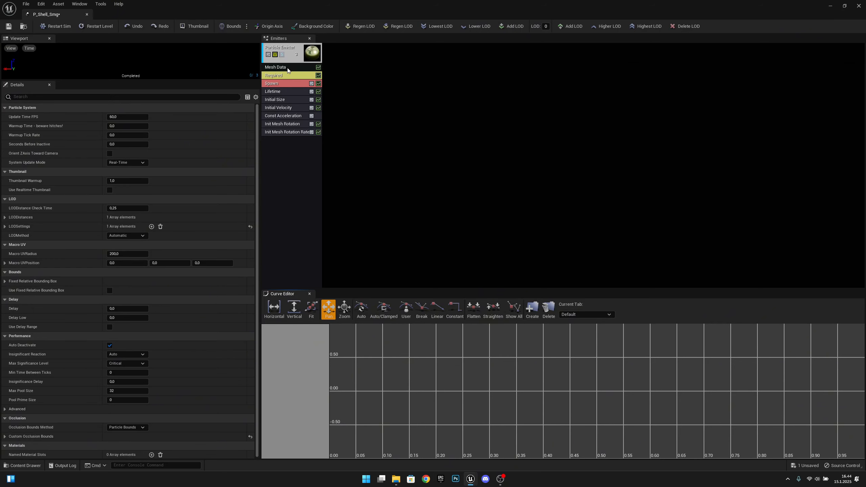
Set P_Shell_Smg's Mesh Data mesh to SM_Shell_545x39_Empty, then open P_Shell_Ar from the content browser
{"action": "left_click", "coordinate": [287, 67]}
{"action": "left_click", "coordinate": [149, 118]}
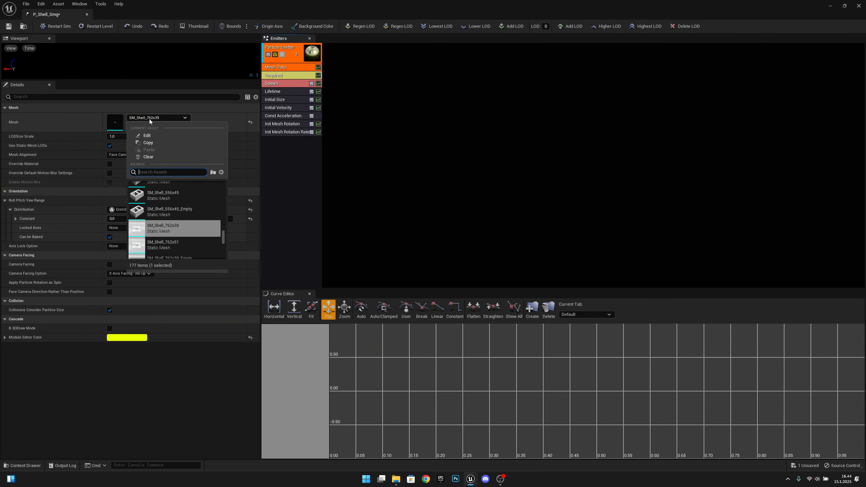
{"action": "scroll", "coordinate": [183, 218], "scroll_direction": "down", "scroll_amount": 1}
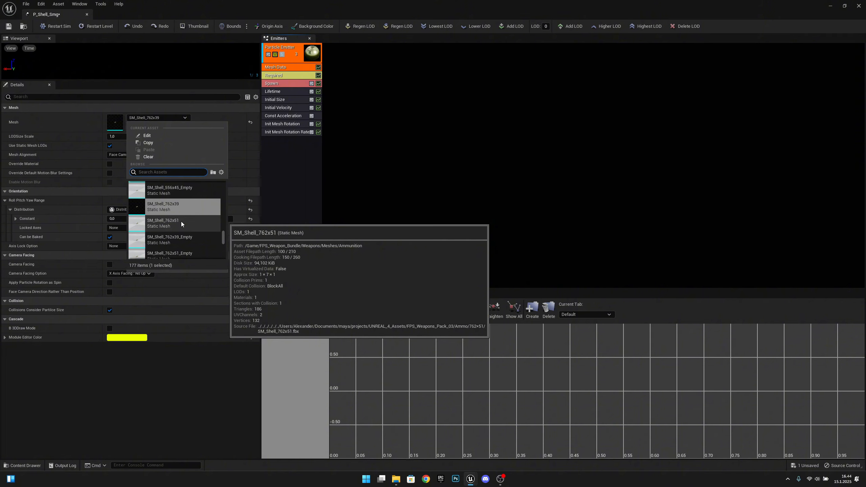
{"action": "scroll", "coordinate": [180, 227], "scroll_direction": "down", "scroll_amount": 4}
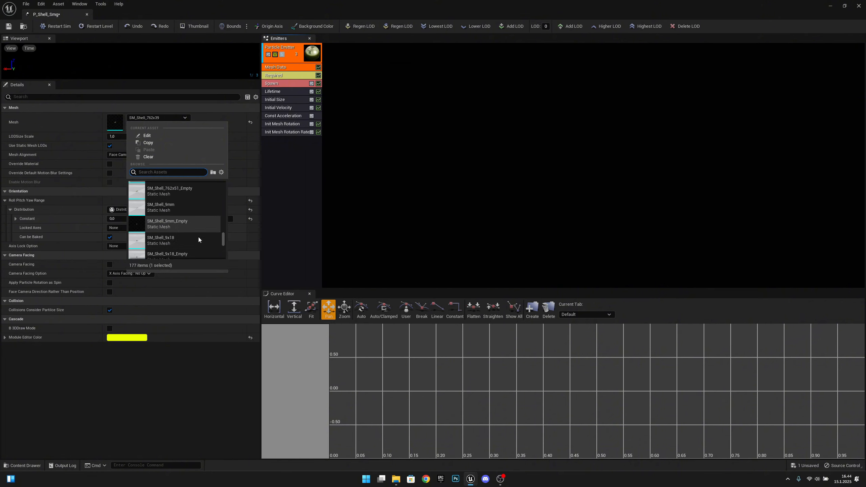
{"action": "scroll", "coordinate": [198, 238], "scroll_direction": "up", "scroll_amount": 2}
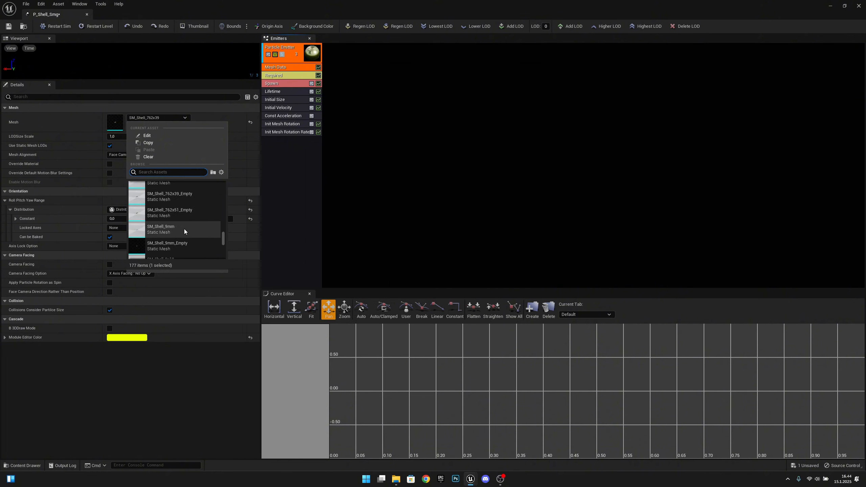
{"action": "scroll", "coordinate": [186, 231], "scroll_direction": "up", "scroll_amount": 6}
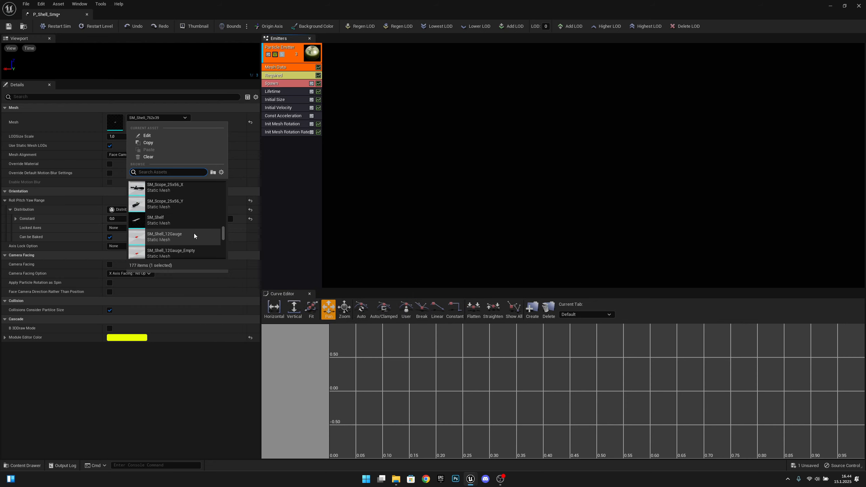
{"action": "scroll", "coordinate": [193, 233], "scroll_direction": "down", "scroll_amount": 6}
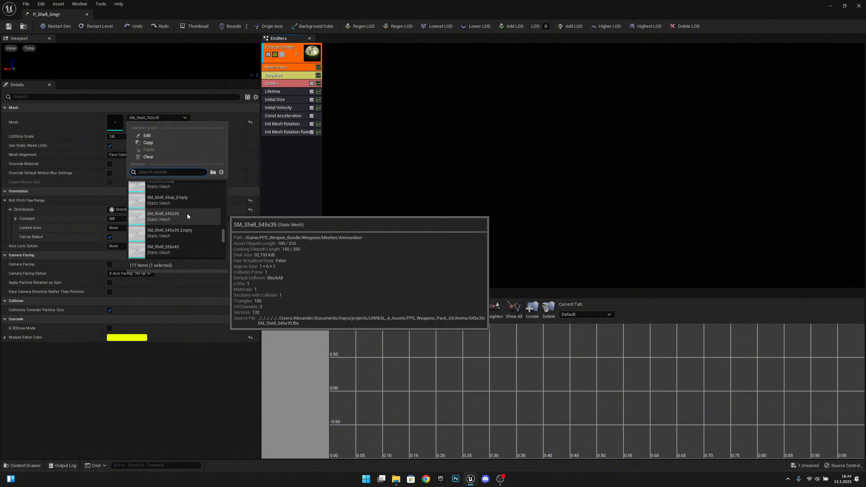
{"action": "left_click", "coordinate": [186, 235]}
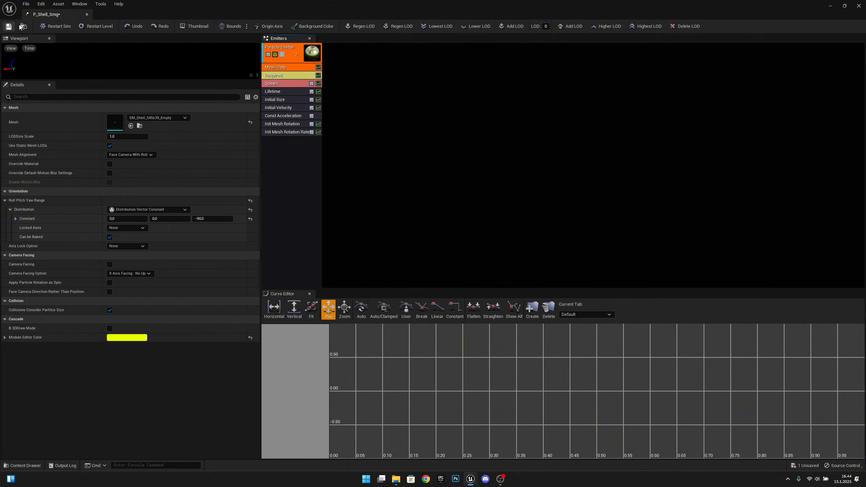
{"action": "left_click", "coordinate": [87, 14]}
{"action": "double_click", "coordinate": [290, 307]}
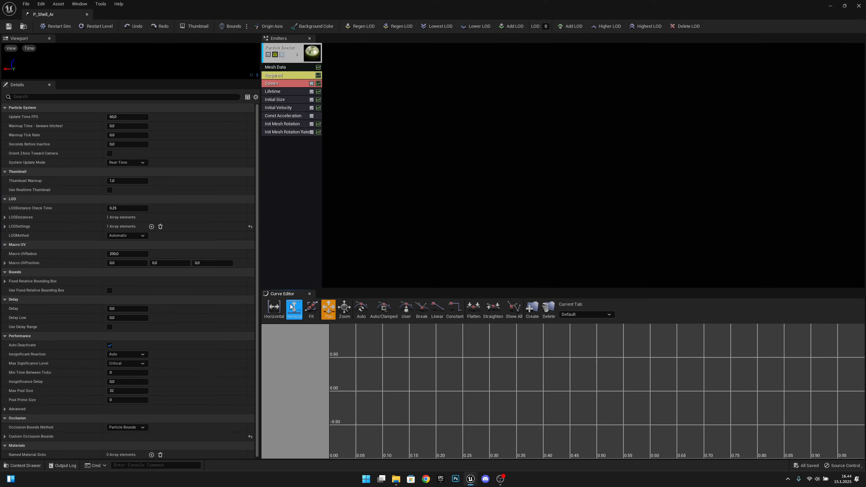
Change P_Shell_Ar's Mesh Data mesh to SM_Shell_762x39_Empty, save it and close its editor
{"action": "left_click", "coordinate": [287, 68]}
{"action": "left_click", "coordinate": [171, 118]}
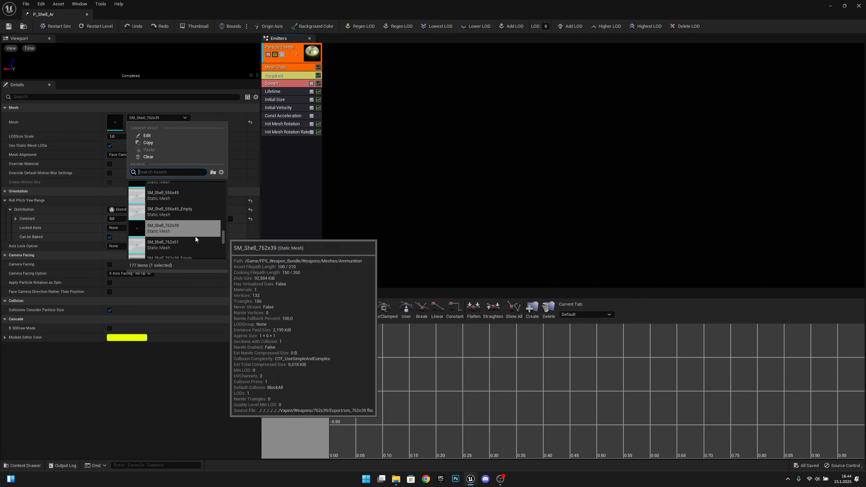
{"action": "scroll", "coordinate": [185, 239], "scroll_direction": "down", "scroll_amount": 1}
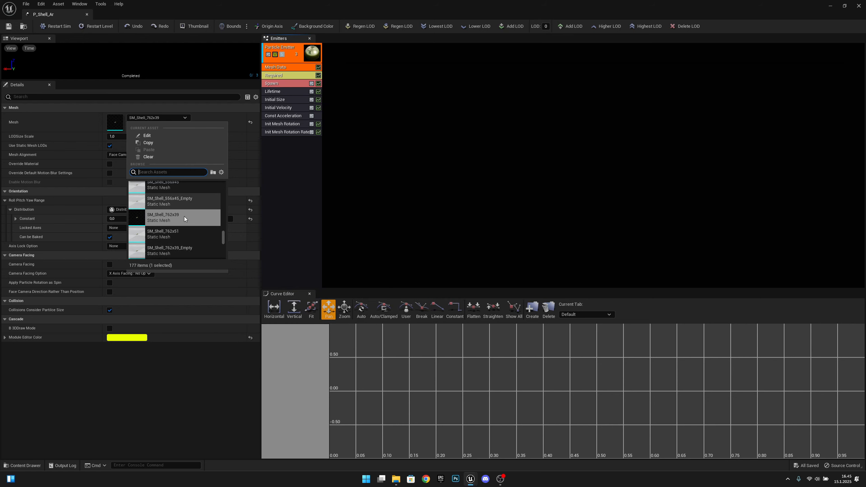
{"action": "scroll", "coordinate": [185, 239], "scroll_direction": "down", "scroll_amount": 1}
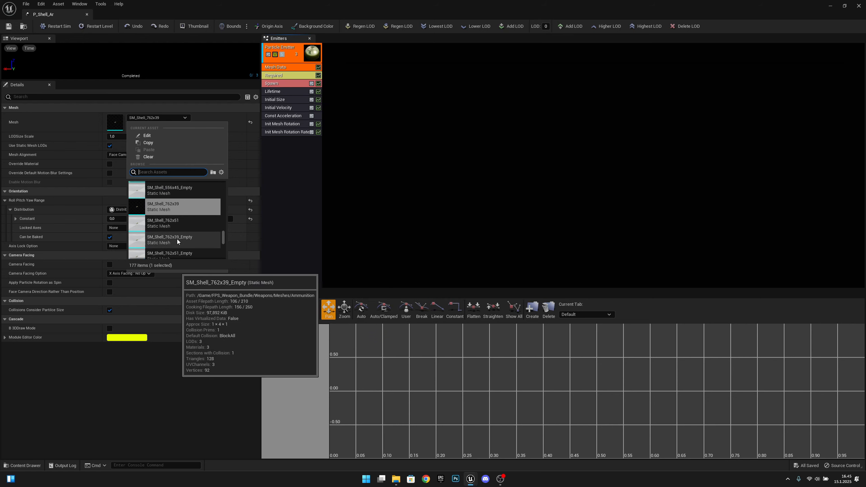
{"action": "left_click", "coordinate": [186, 242]}
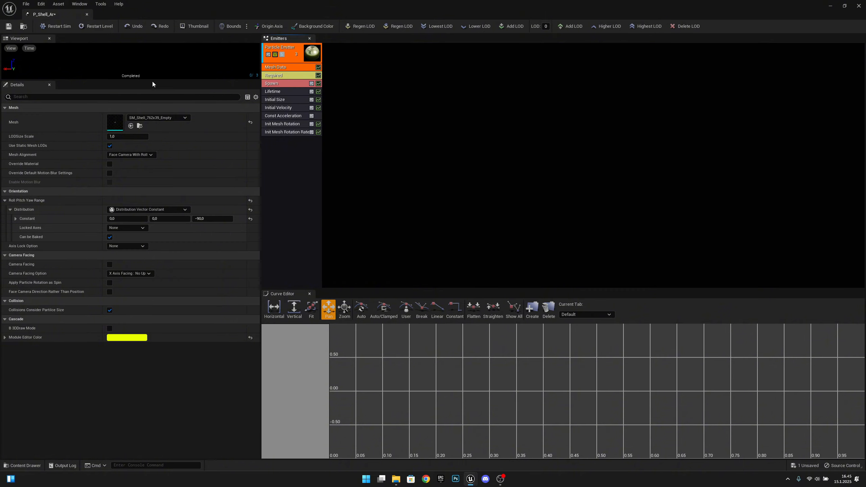
{"action": "left_click", "coordinate": [8, 27]}
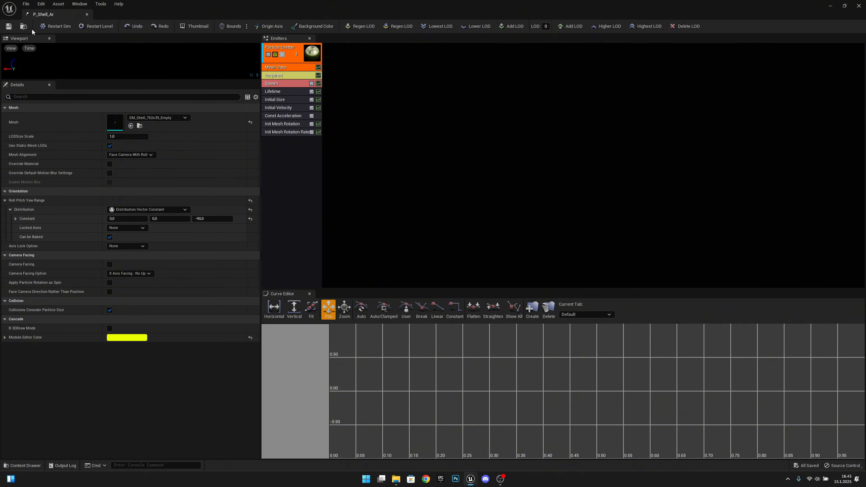
{"action": "left_click", "coordinate": [87, 14]}
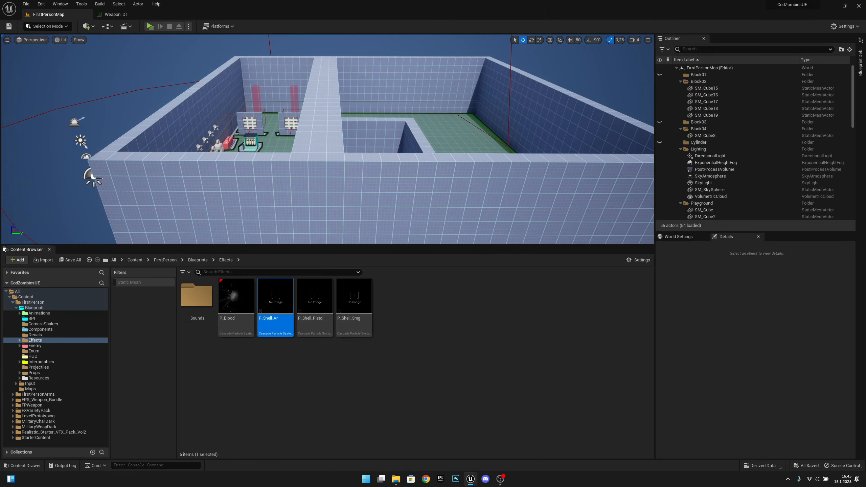
Duplicate P_Shell_Ar in the Effects folder and name the copy P_Shell_Shotgun
{"action": "right_click", "coordinate": [284, 300]}
{"action": "left_click", "coordinate": [324, 170]}
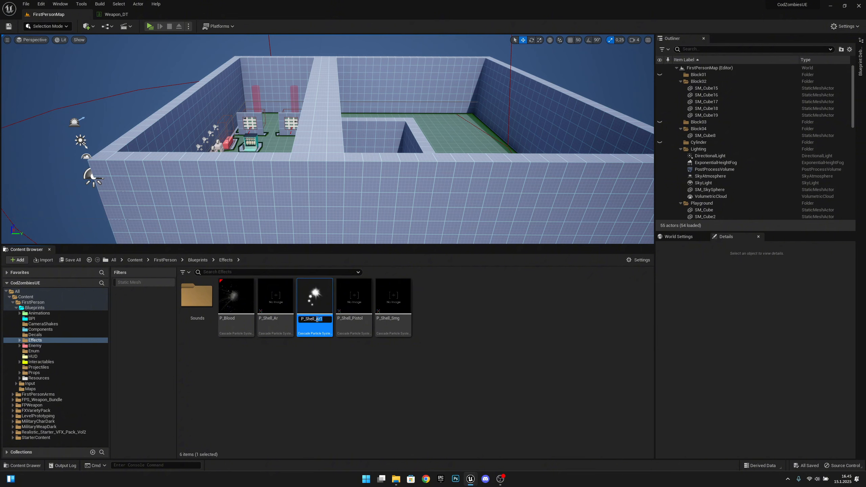
{"action": "type", "text": "P_Shell_Shotgun"}
{"action": "key", "text": "Return"}
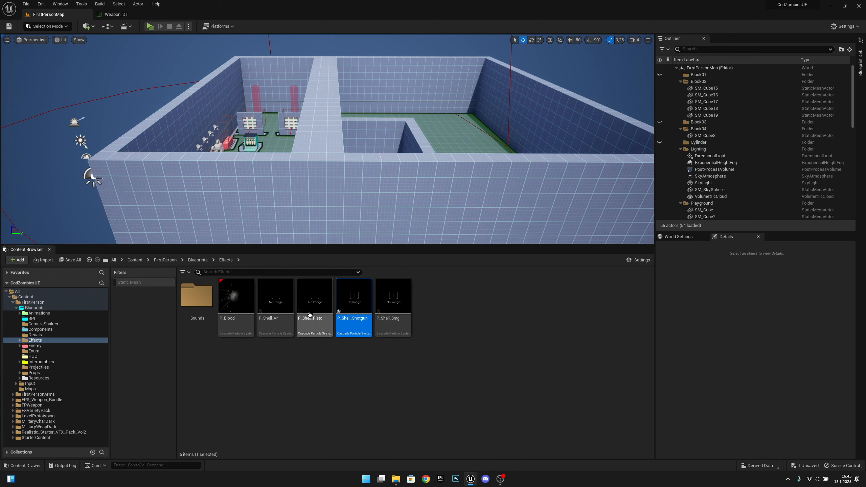
{"action": "mouse_move", "coordinate": [292, 322]}
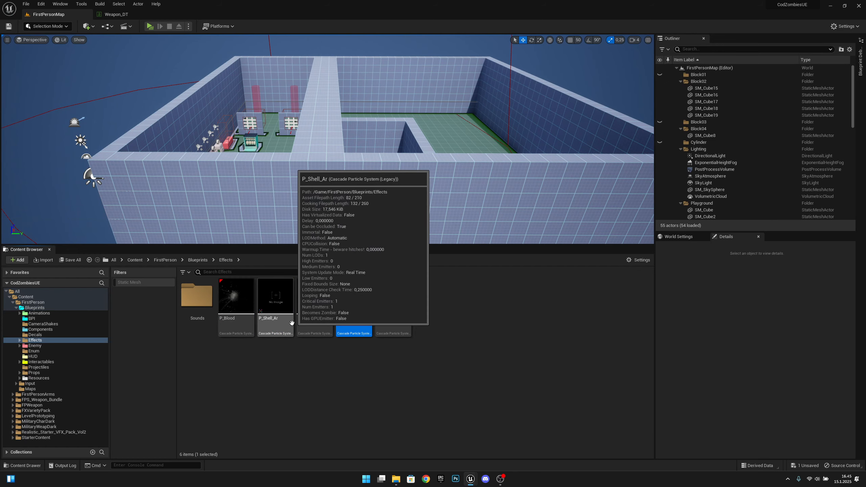
{"action": "mouse_move", "coordinate": [394, 310]}
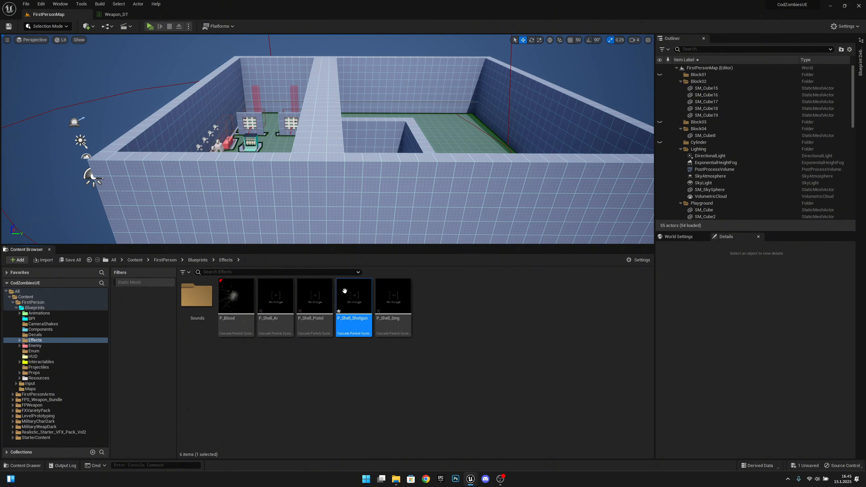
Open P_Shell_Shotgun, set its Mesh Data mesh to SM_Shell_12Gauge_Empty, and close the editor
{"action": "double_click", "coordinate": [349, 314]}
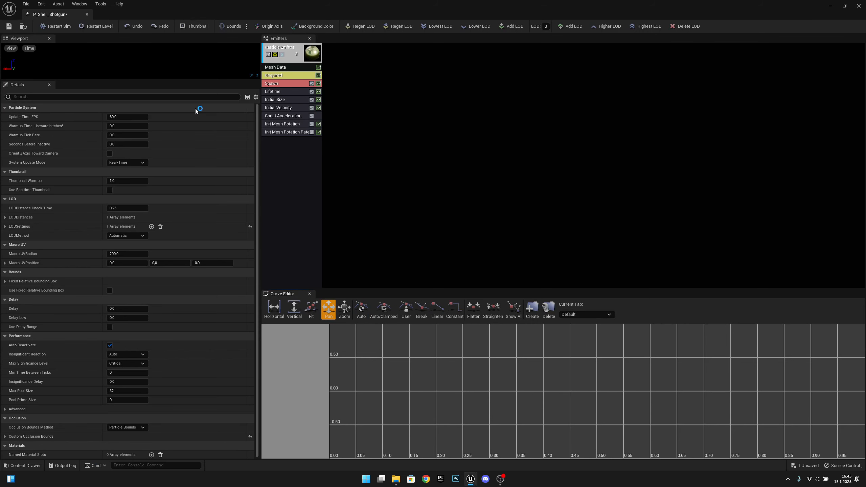
{"action": "left_click", "coordinate": [281, 67]}
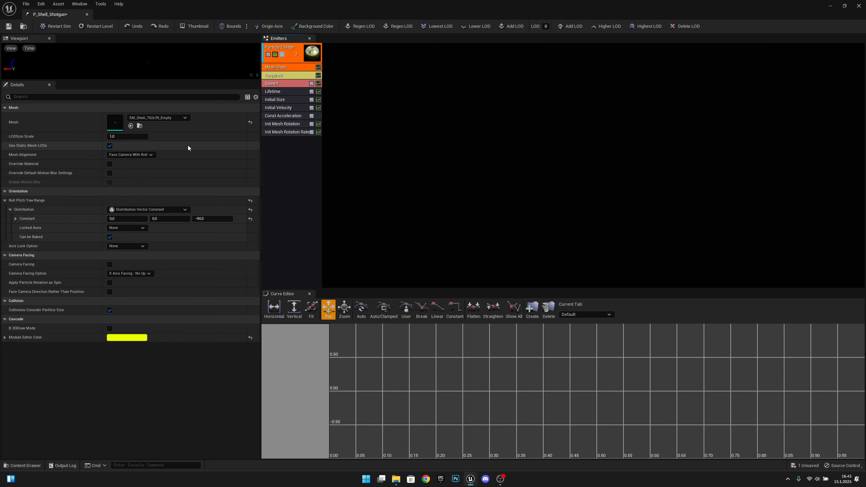
{"action": "left_click", "coordinate": [164, 118]}
{"action": "scroll", "coordinate": [200, 236], "scroll_direction": "up", "scroll_amount": 3}
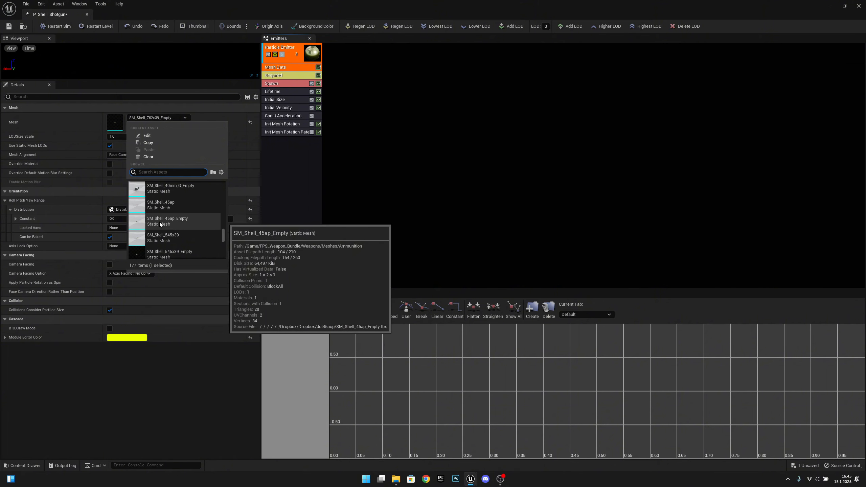
{"action": "scroll", "coordinate": [162, 219], "scroll_direction": "up", "scroll_amount": 2}
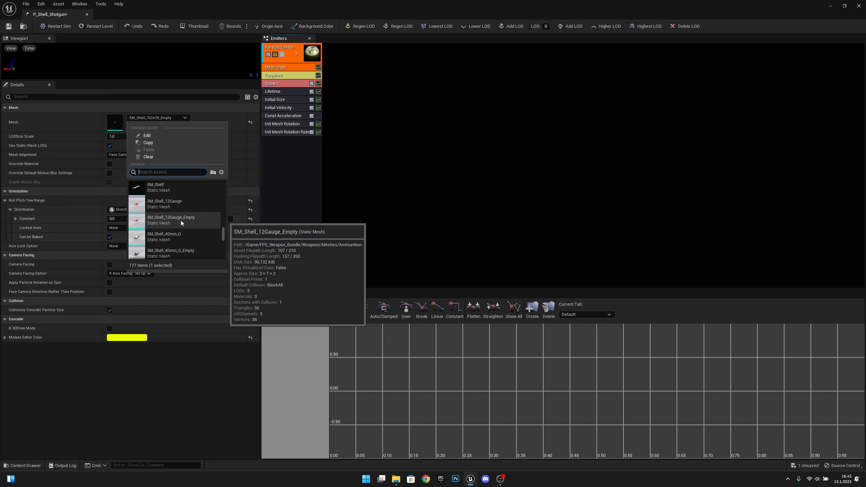
{"action": "left_click", "coordinate": [180, 220]}
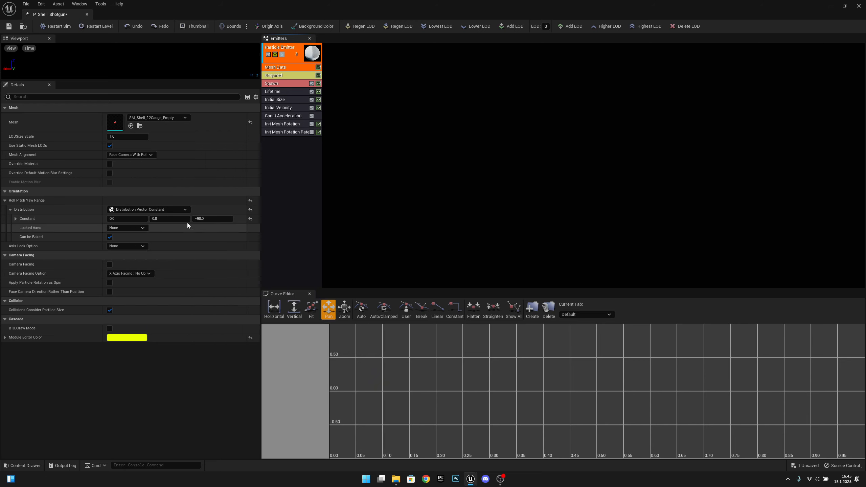
{"action": "left_click", "coordinate": [87, 14]}
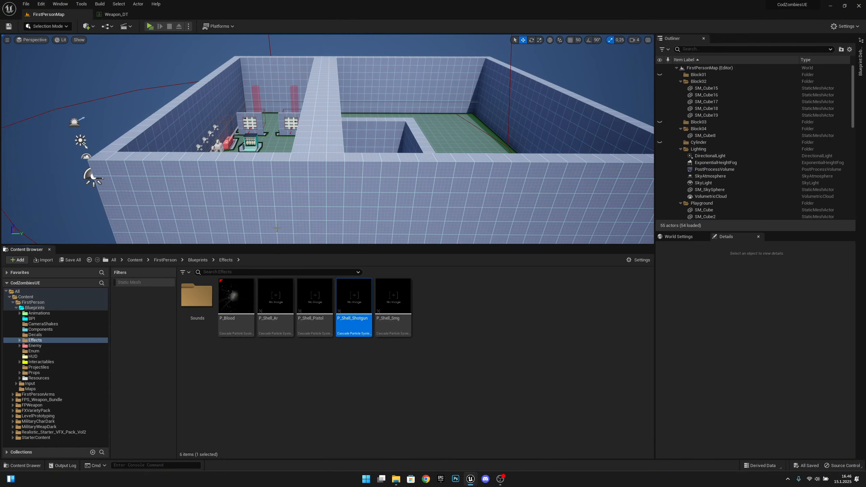
From Weapon_DT's AR4 row, browse to the SK_AR4 mesh and select SK_AR4_Skeleton
{"action": "left_click", "coordinate": [117, 14]}
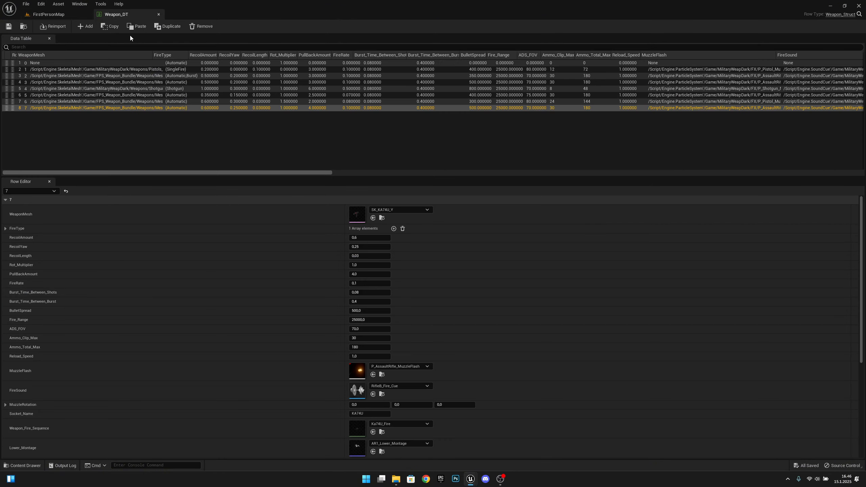
{"action": "left_click", "coordinate": [88, 75]}
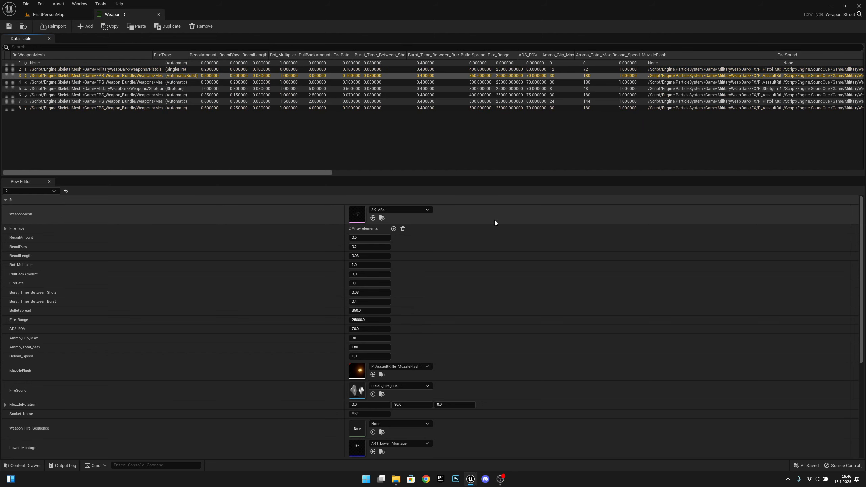
{"action": "left_click", "coordinate": [382, 219]}
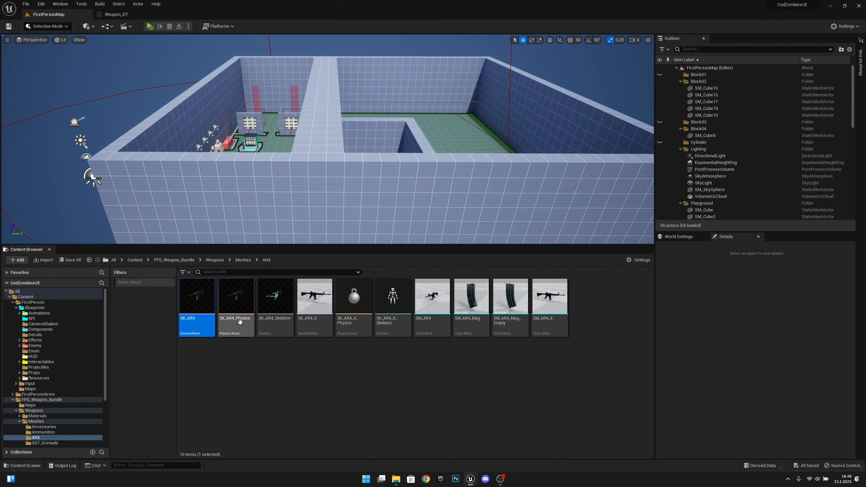
{"action": "left_click", "coordinate": [283, 316]}
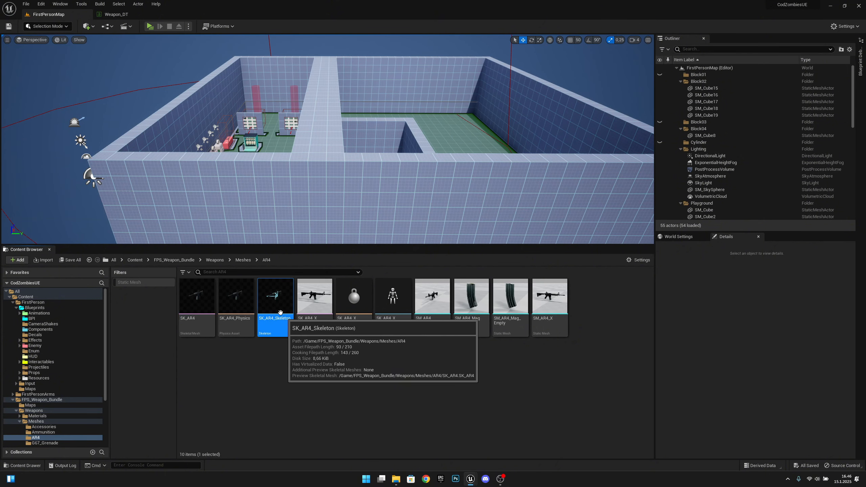
Open SK_AR4_Skeleton, select the b_gun_Root bone and turn the view to the rifle's side
{"action": "double_click", "coordinate": [283, 308]}
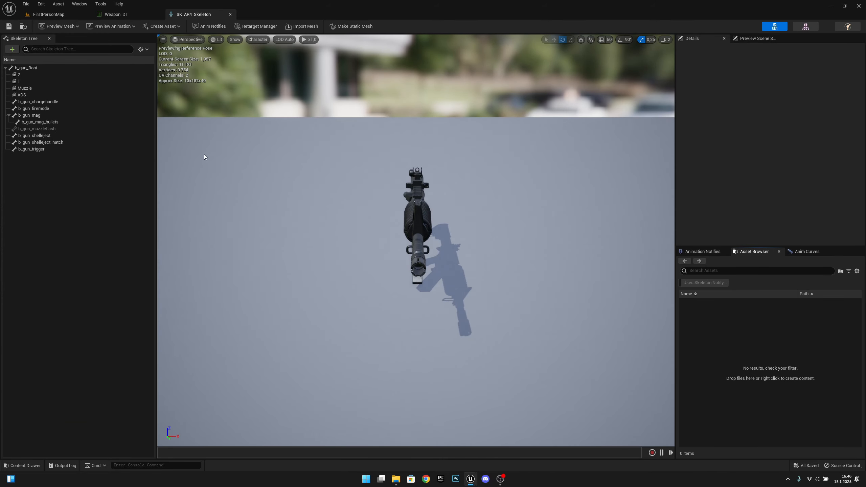
{"action": "left_click", "coordinate": [54, 67]}
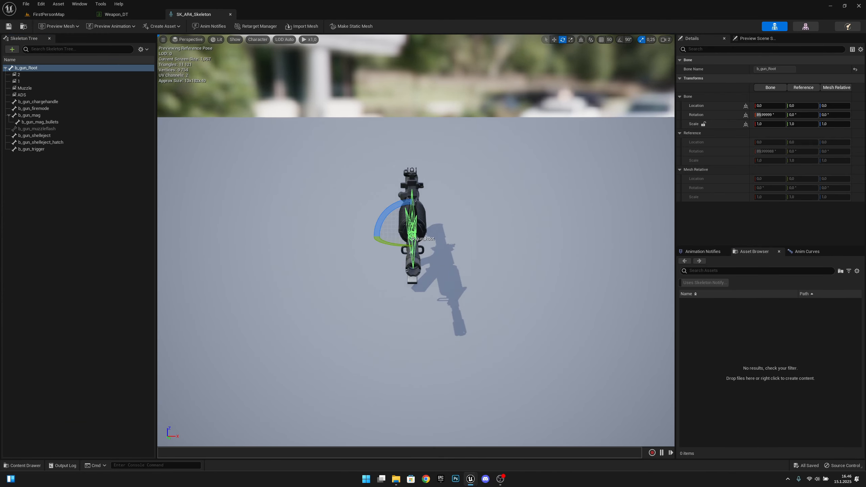
{"action": "right_click_drag", "start_coordinate": [466, 205], "coordinate": [361, 215]}
{"action": "key", "text": "w"}
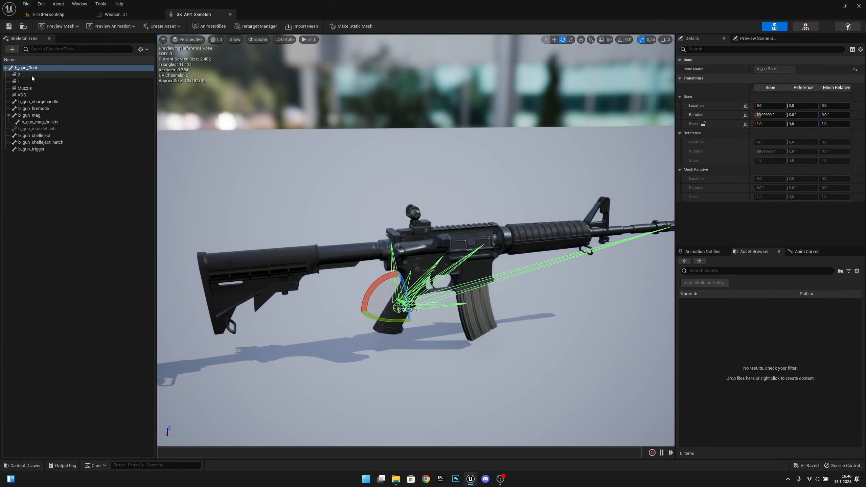
Add a socket named Shell to b_gun_Root and move it up to the rifle's receiver
{"action": "right_click", "coordinate": [29, 68]}
{"action": "left_click", "coordinate": [48, 95]}
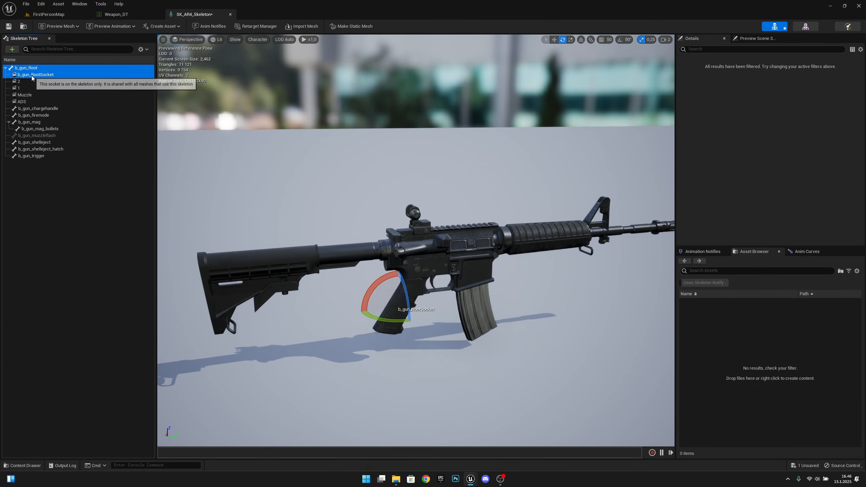
{"action": "type", "text": "Shel"}
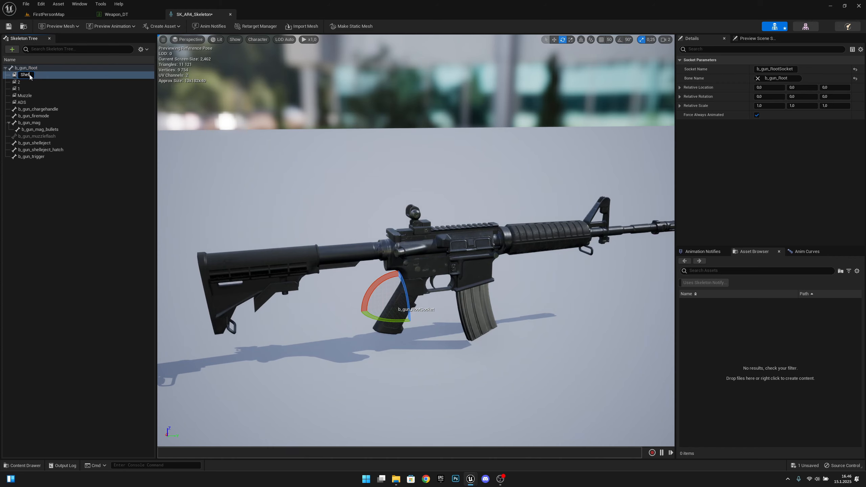
{"action": "type", "text": "l"}
{"action": "key", "text": "Return"}
{"action": "key", "text": "w"}
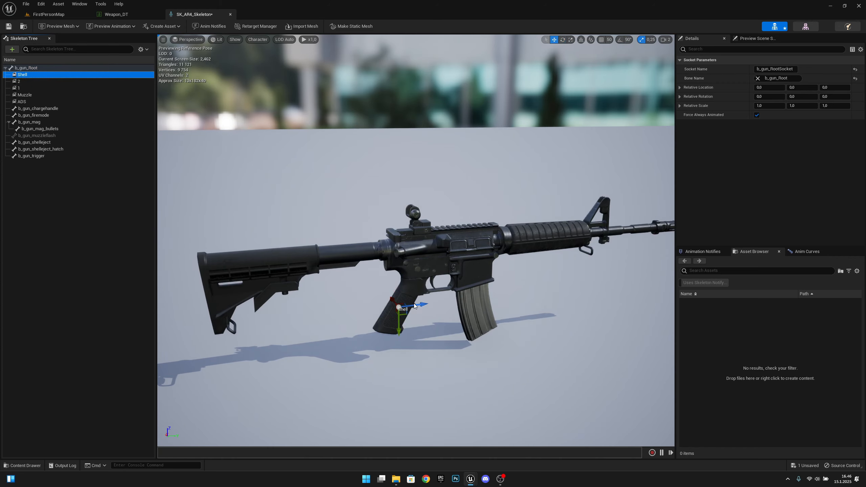
{"action": "left_click_drag", "start_coordinate": [398, 330], "coordinate": [408, 274]}
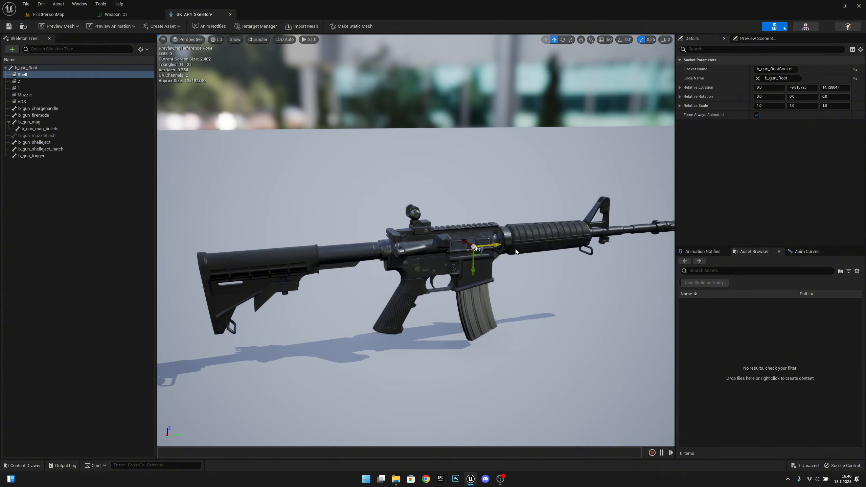
{"action": "scroll", "coordinate": [516, 252], "scroll_direction": "up", "scroll_amount": 5}
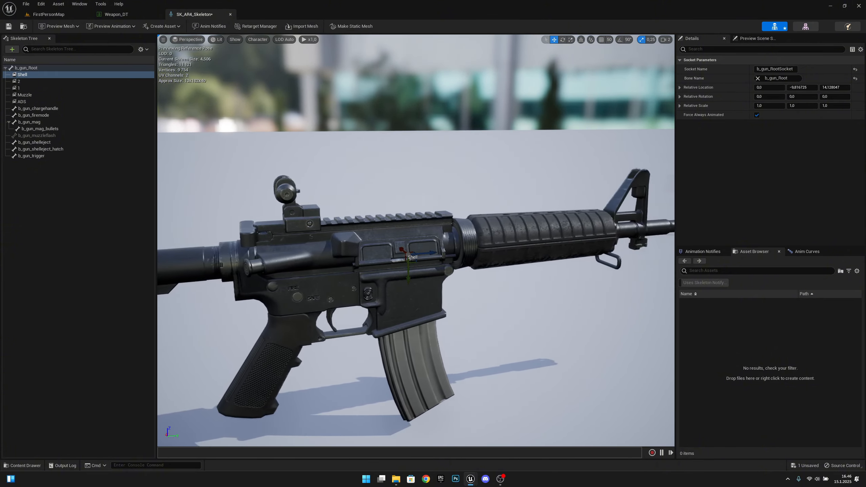
{"action": "right_click_drag", "start_coordinate": [518, 256], "coordinate": [527, 255]}
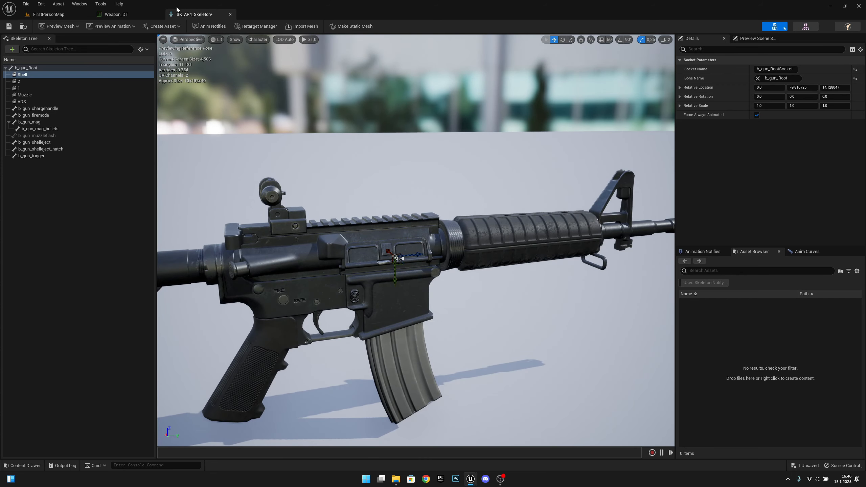
{"action": "left_click", "coordinate": [124, 14]}
Open Pistols_B_Skeleton from the pistol row, inspect its Shell socket's position, then close it
{"action": "left_click", "coordinate": [562, 70]}
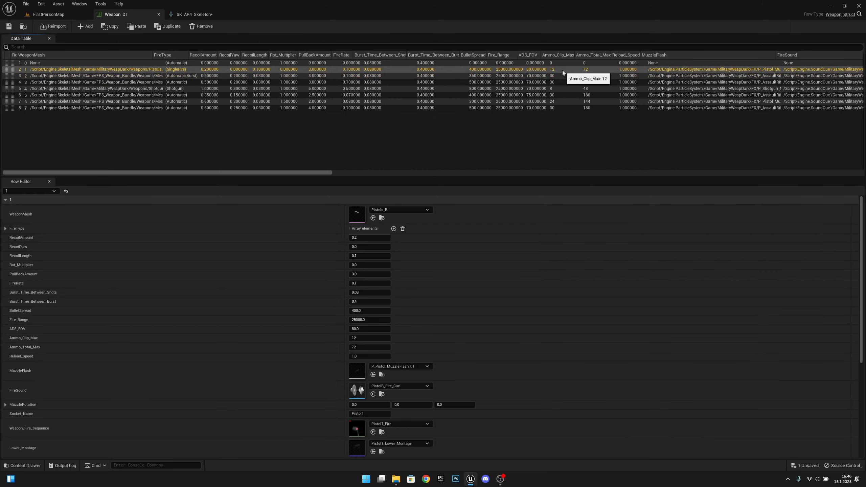
{"action": "left_click", "coordinate": [382, 218]}
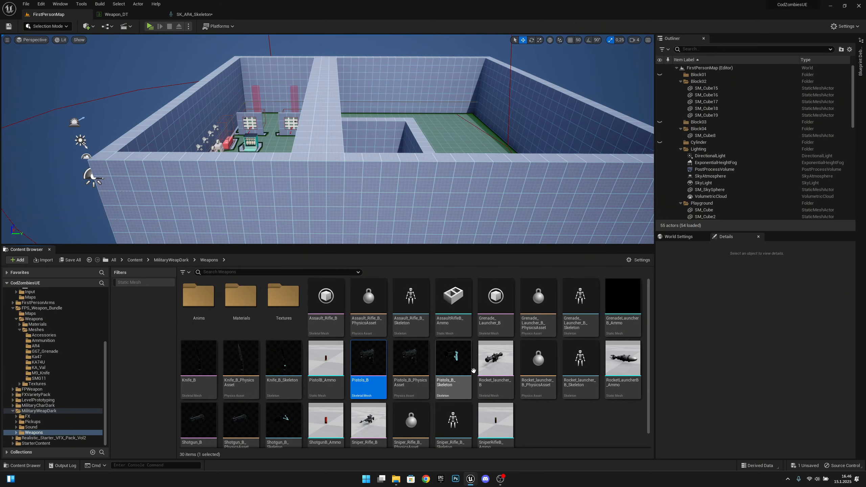
{"action": "left_click", "coordinate": [465, 365]}
{"action": "double_click", "coordinate": [447, 368]}
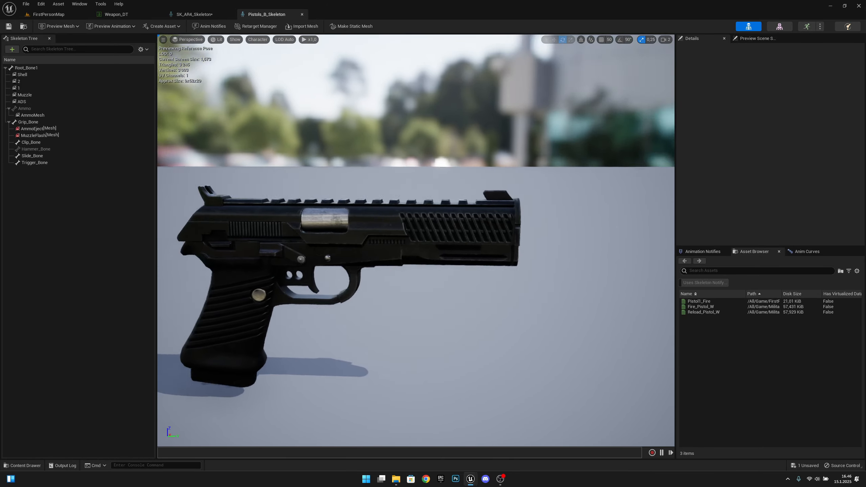
{"action": "left_click", "coordinate": [27, 74]}
{"action": "right_click_drag", "start_coordinate": [424, 244], "coordinate": [473, 240]}
{"action": "key", "text": "w"}
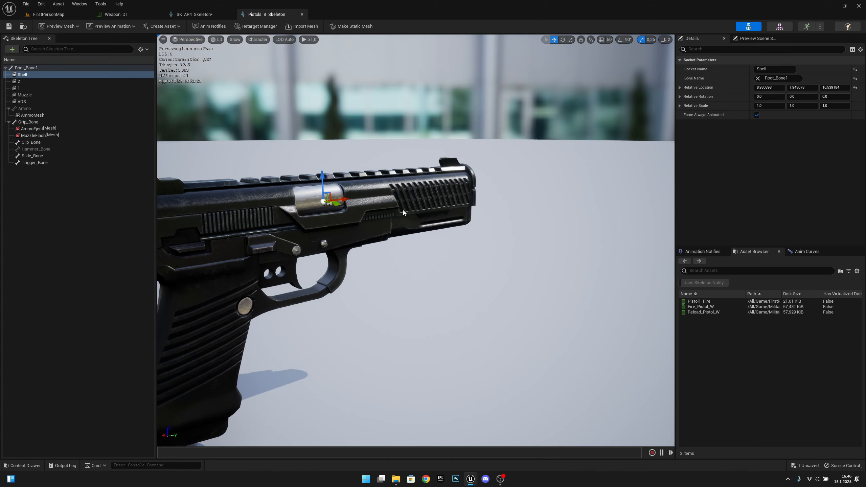
{"action": "left_click", "coordinate": [302, 14]}
{"action": "right_click_drag", "start_coordinate": [418, 246], "coordinate": [414, 244]}
Select the Shell socket and, with 90° rotation snapping, rotate it to 90, 90, 180
{"action": "left_click", "coordinate": [53, 76]}
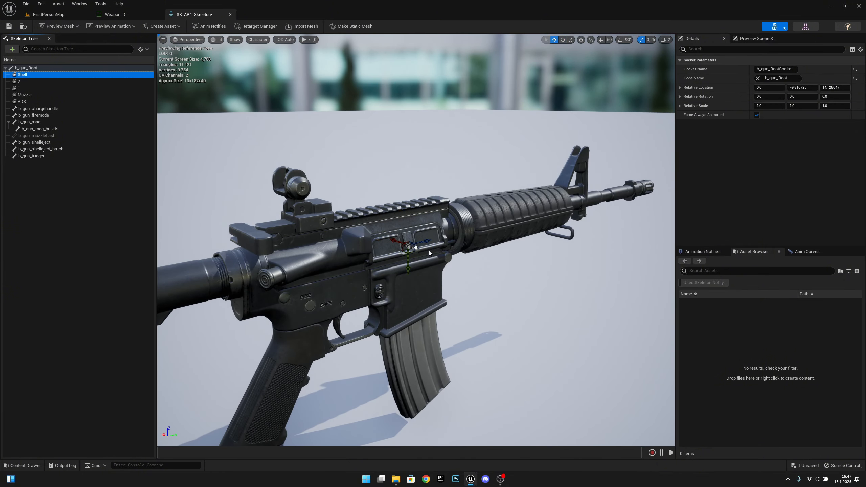
{"action": "left_click_drag", "start_coordinate": [418, 257], "coordinate": [440, 256]}
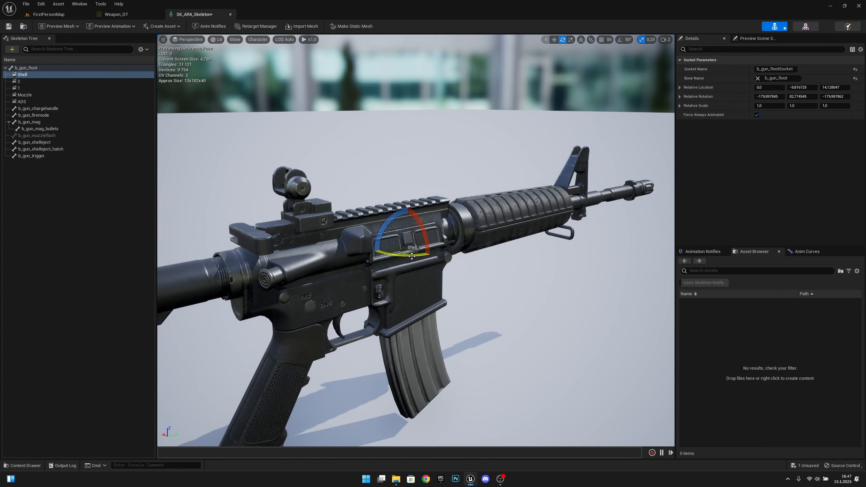
{"action": "key", "text": "ctrl+z"}
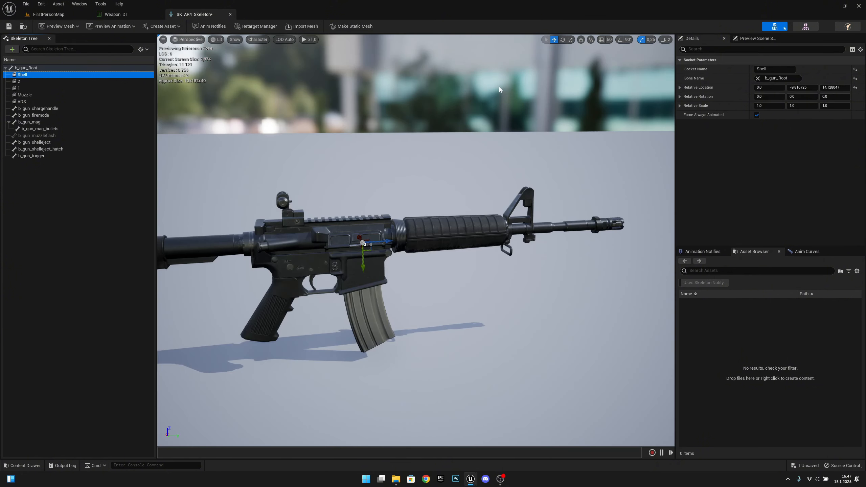
{"action": "left_click", "coordinate": [619, 40]}
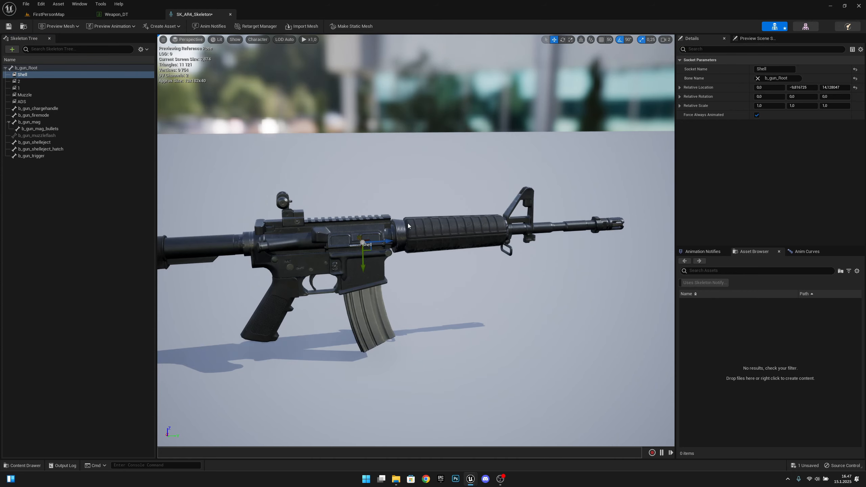
{"action": "key", "text": "e"}
{"action": "left_click_drag", "start_coordinate": [361, 251], "coordinate": [374, 252]}
{"action": "key", "text": "w"}
{"action": "key", "text": "e"}
{"action": "left_click_drag", "start_coordinate": [377, 253], "coordinate": [443, 258]}
{"action": "key", "text": "w"}
Orbit around the rifle's receiver to check the Shell socket's placement from several angles
{"action": "key", "text": "a"}
{"action": "right_click_drag", "start_coordinate": [443, 259], "coordinate": [517, 261]}
{"action": "key", "text": "w"}
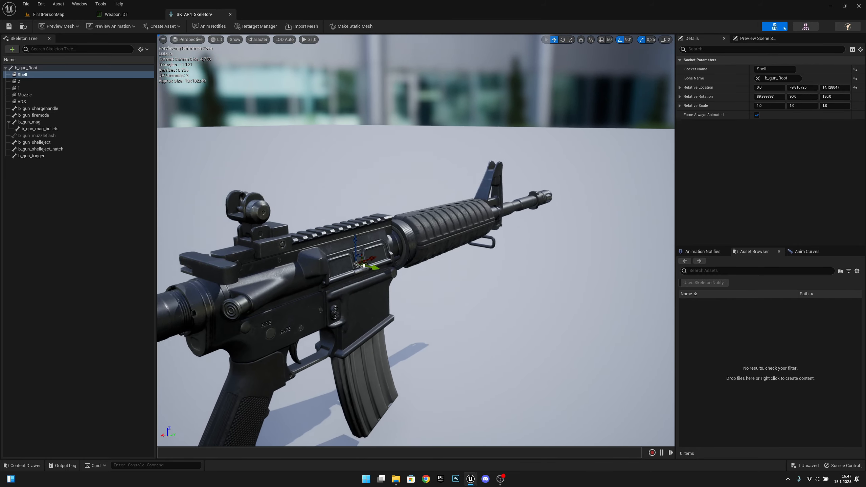
{"action": "right_click_drag", "start_coordinate": [384, 259], "coordinate": [384, 257]}
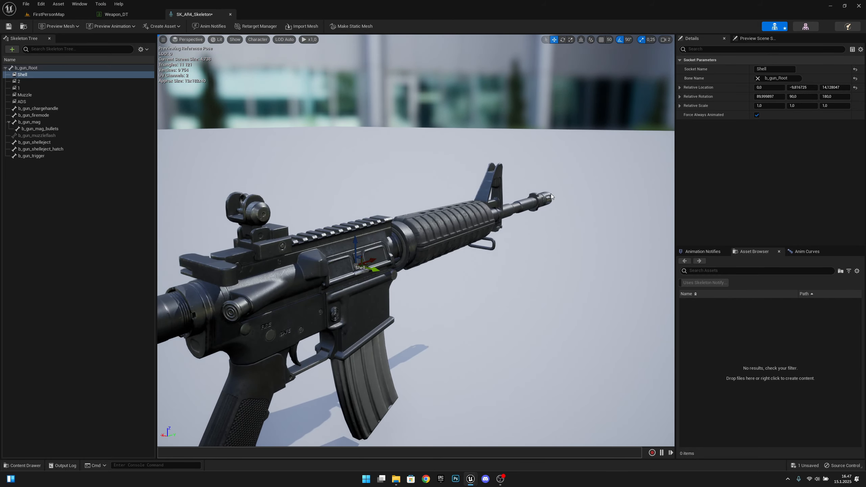
{"action": "key", "text": "a"}
{"action": "right_click_drag", "start_coordinate": [430, 239], "coordinate": [399, 237]}
{"action": "key", "text": "d"}
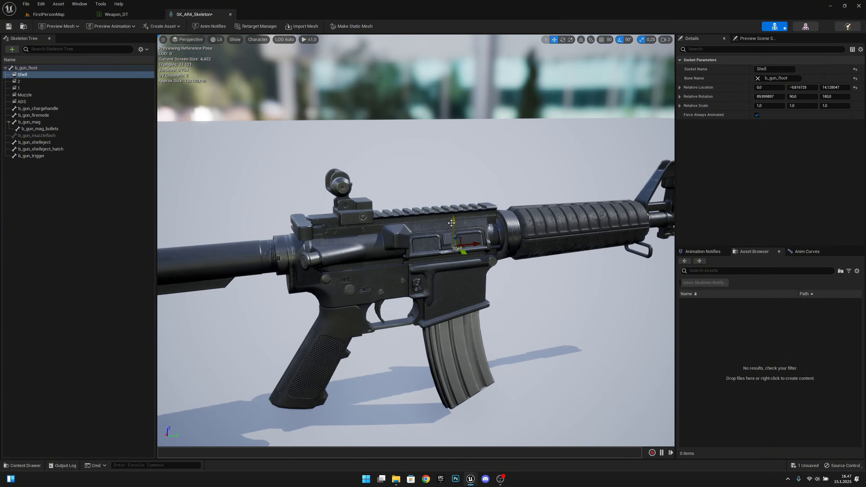
{"action": "right_click_drag", "start_coordinate": [485, 251], "coordinate": [485, 270]}
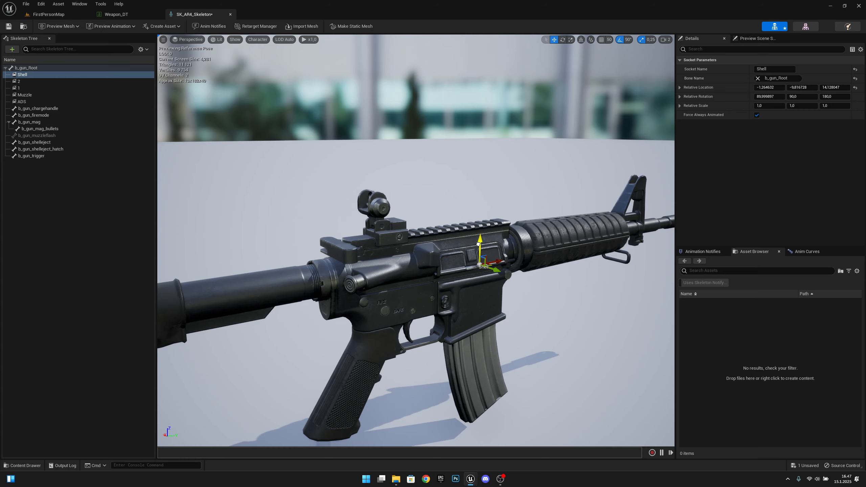
{"action": "right_click_drag", "start_coordinate": [479, 236], "coordinate": [398, 267]}
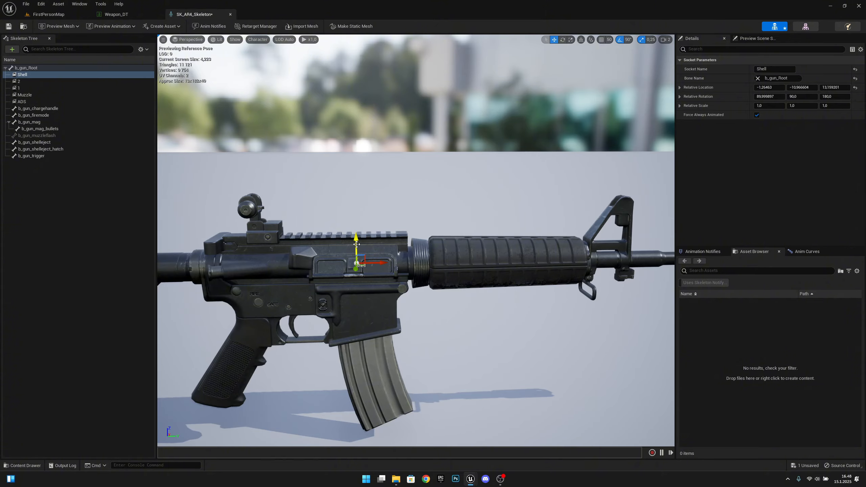
{"action": "mouse_move", "coordinate": [357, 244]}
{"action": "right_mouse_down"}
{"action": "mouse_move", "coordinate": [467, 246]}
{"action": "mouse_move", "coordinate": [359, 259]}
{"action": "right_mouse_up"}
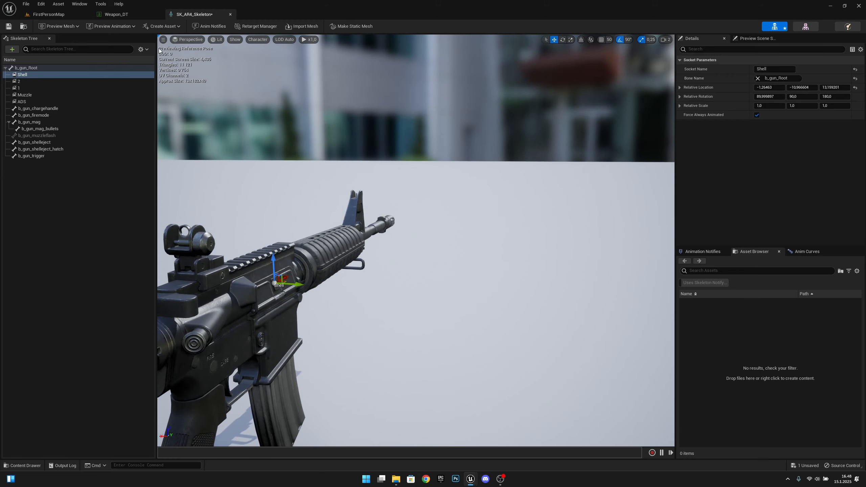
Save and close the AR4 skeleton, then open SK_KA47_Skeleton from the KA47 row
{"action": "left_click", "coordinate": [6, 26]}
{"action": "left_click", "coordinate": [231, 15]}
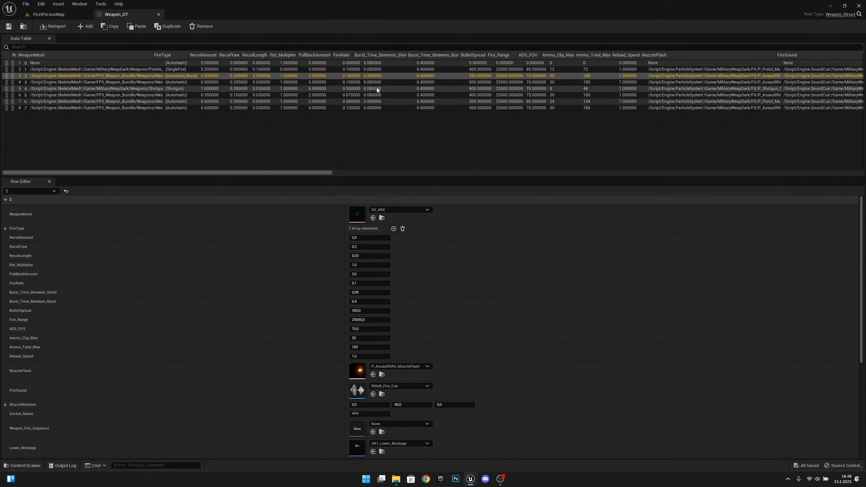
{"action": "key", "text": "Down"}
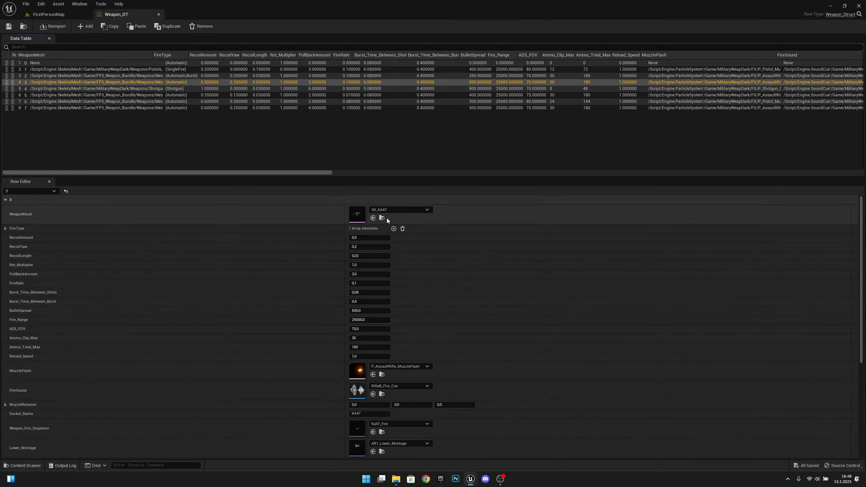
{"action": "left_click", "coordinate": [383, 220]}
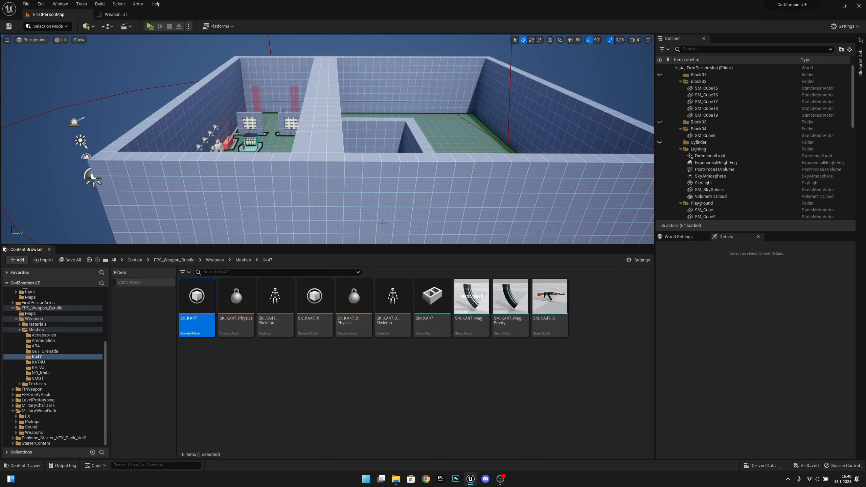
{"action": "left_click", "coordinate": [279, 299]}
{"action": "double_click", "coordinate": [279, 299]}
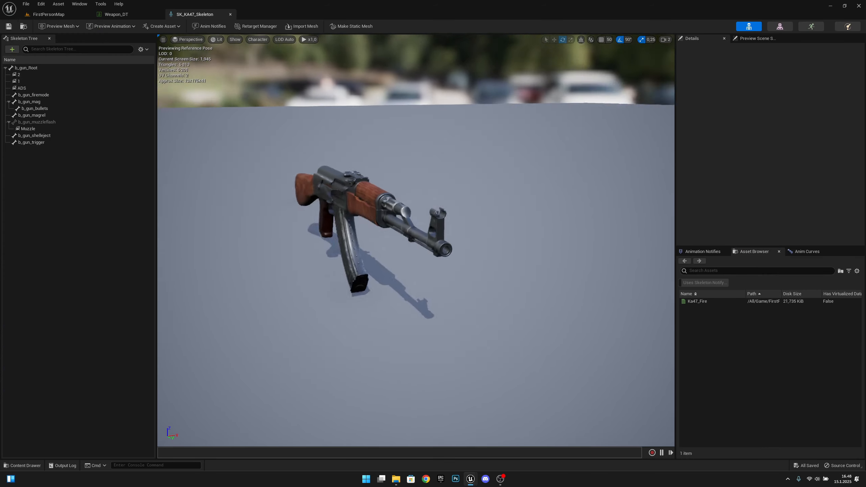
Add a socket named Shell to the b_gun_Root bone
{"action": "left_click", "coordinate": [34, 67]}
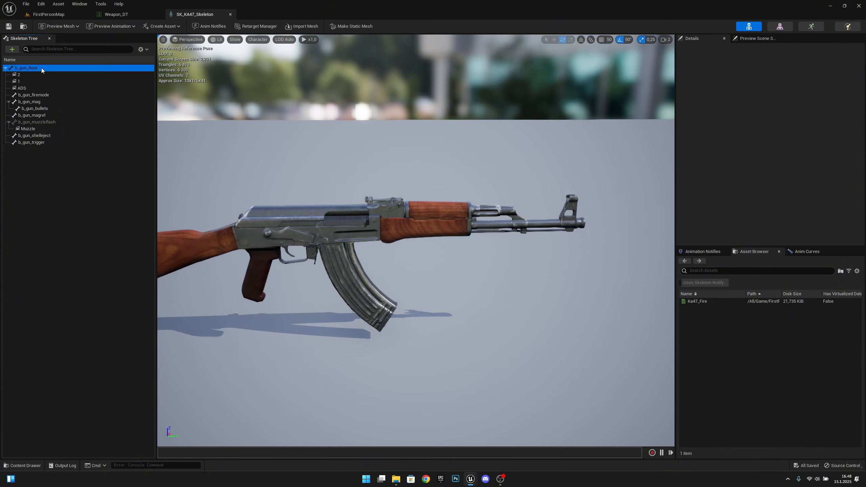
{"action": "right_click", "coordinate": [33, 68]}
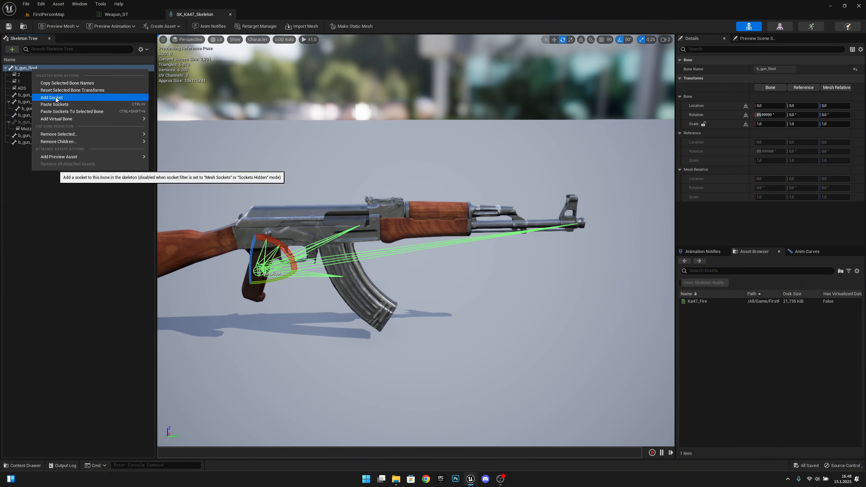
{"action": "left_click", "coordinate": [61, 91]}
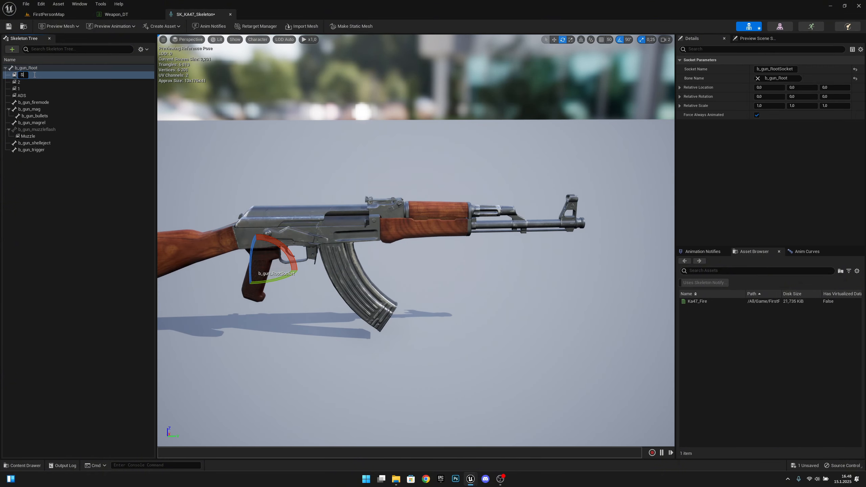
{"action": "type", "text": "Shell"}
{"action": "key", "text": "Return"}
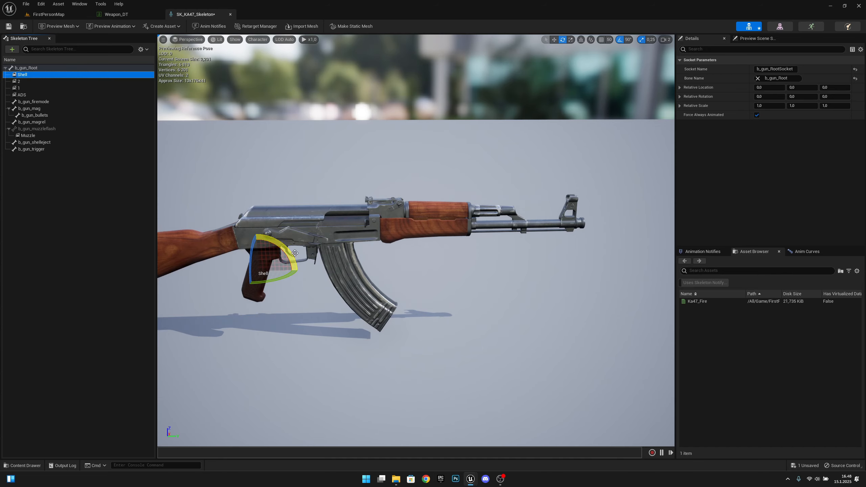
Place the Shell socket at the ejection port, rotated 90, 90, 180, then save and close
{"action": "mouse_move", "coordinate": [311, 244]}
{"action": "right_mouse_down"}
{"action": "mouse_move", "coordinate": [317, 234]}
{"action": "mouse_move", "coordinate": [312, 243]}
{"action": "right_mouse_up"}
{"action": "key", "text": "a"}
{"action": "key", "text": "w"}
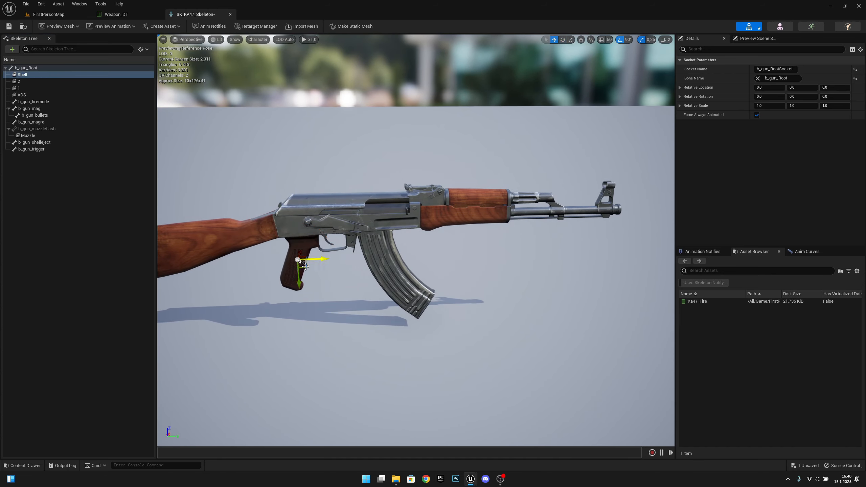
{"action": "left_click_drag", "start_coordinate": [300, 283], "coordinate": [304, 243]}
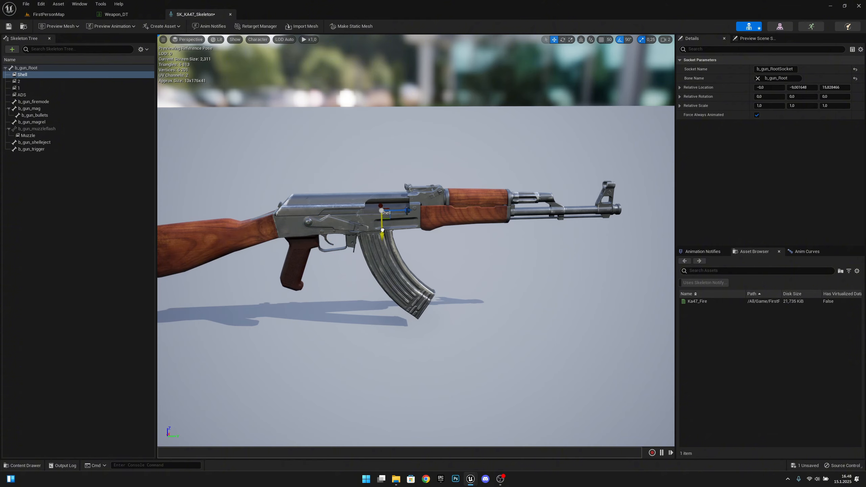
{"action": "right_click_drag", "start_coordinate": [407, 214], "coordinate": [397, 216]}
{"action": "key", "text": "e"}
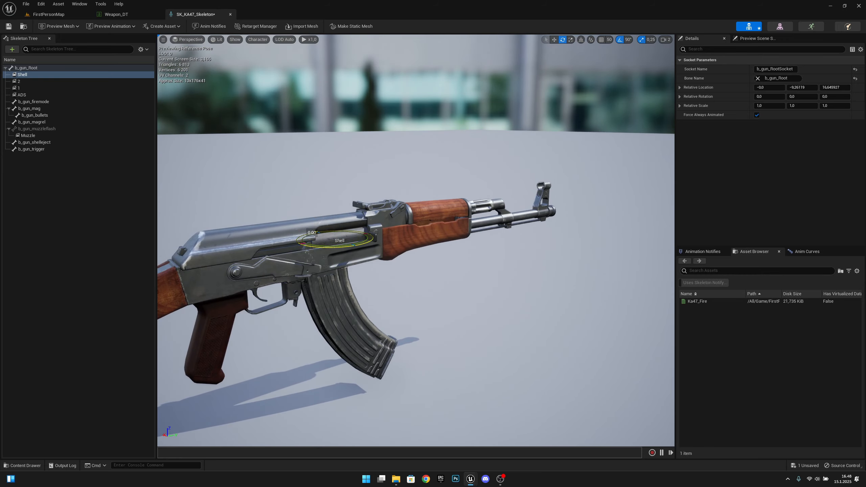
{"action": "left_click_drag", "start_coordinate": [342, 245], "coordinate": [362, 243]}
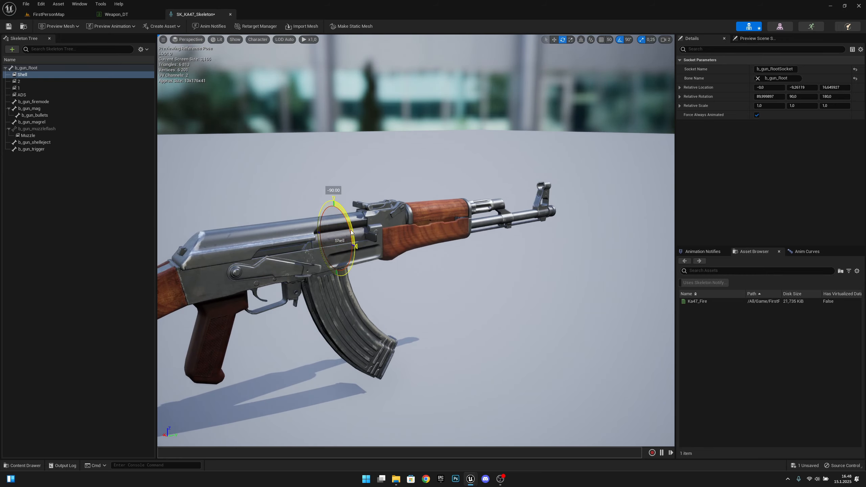
{"action": "key", "text": "w"}
{"action": "mouse_move", "coordinate": [428, 248]}
{"action": "right_mouse_down"}
{"action": "mouse_move", "coordinate": [460, 254]}
{"action": "mouse_move", "coordinate": [428, 248]}
{"action": "right_mouse_up"}
{"action": "left_click_drag", "start_coordinate": [428, 249], "coordinate": [443, 248]}
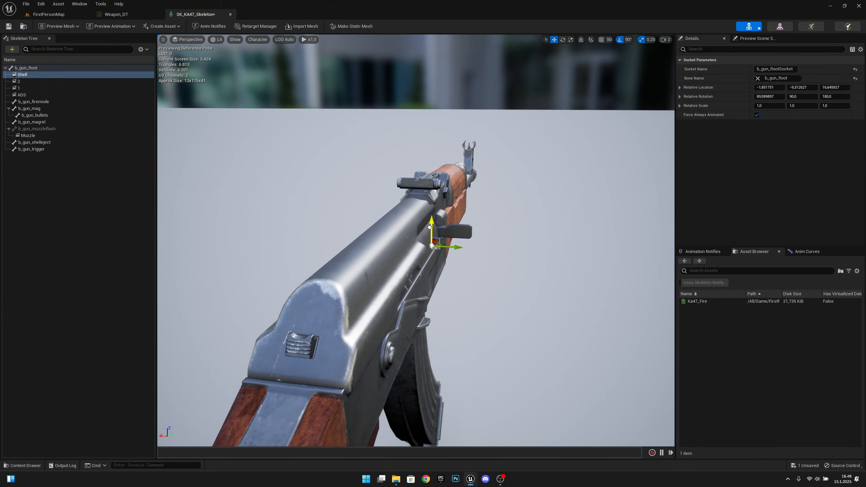
{"action": "mouse_move", "coordinate": [460, 233]}
{"action": "right_mouse_down"}
{"action": "mouse_move", "coordinate": [317, 224]}
{"action": "mouse_move", "coordinate": [460, 231]}
{"action": "right_mouse_up"}
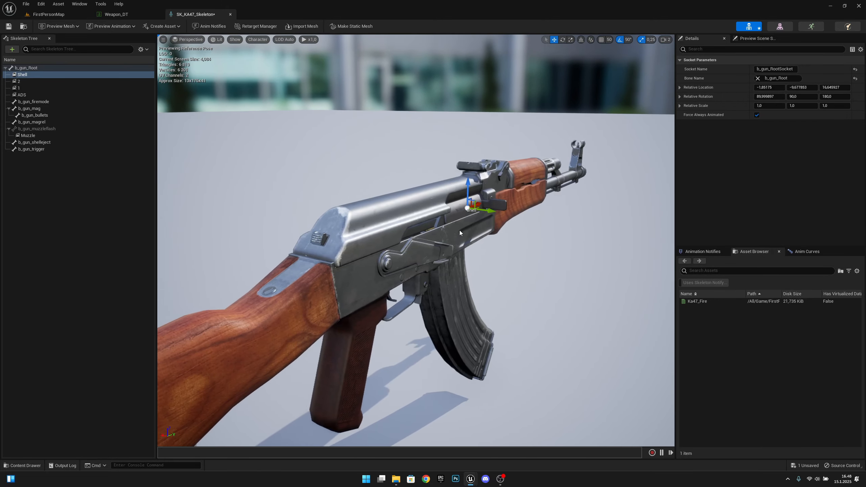
{"action": "left_click", "coordinate": [12, 28]}
{"action": "left_click", "coordinate": [231, 14]}
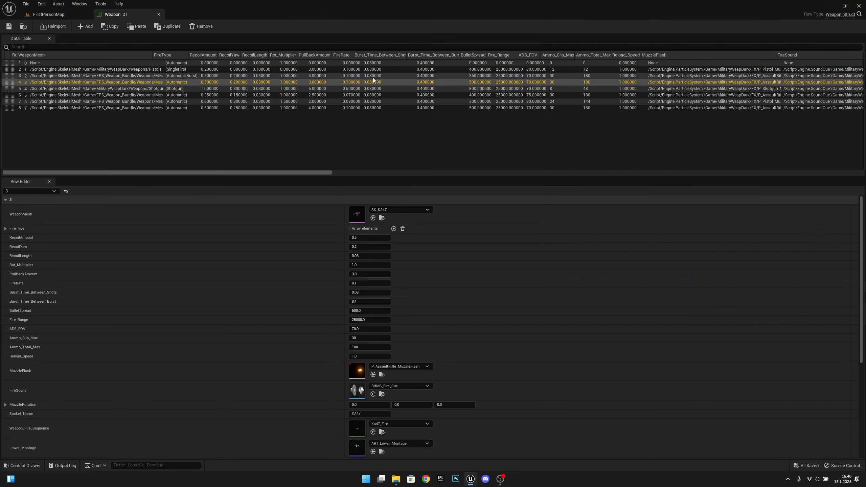
Open Shotgun_B_Skeleton from the shotgun row of Weapon_DT
{"action": "left_click", "coordinate": [362, 88]}
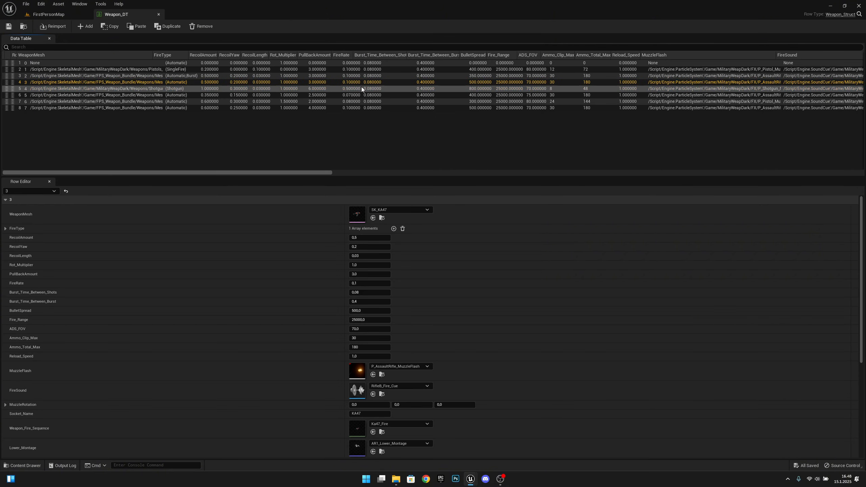
{"action": "left_click", "coordinate": [382, 217]}
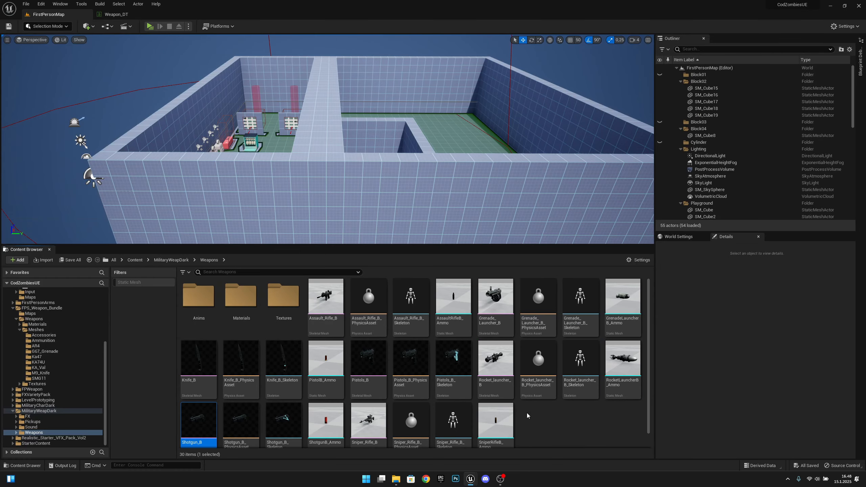
{"action": "scroll", "coordinate": [287, 411], "scroll_direction": "down", "scroll_amount": 1}
{"action": "left_click", "coordinate": [288, 413]}
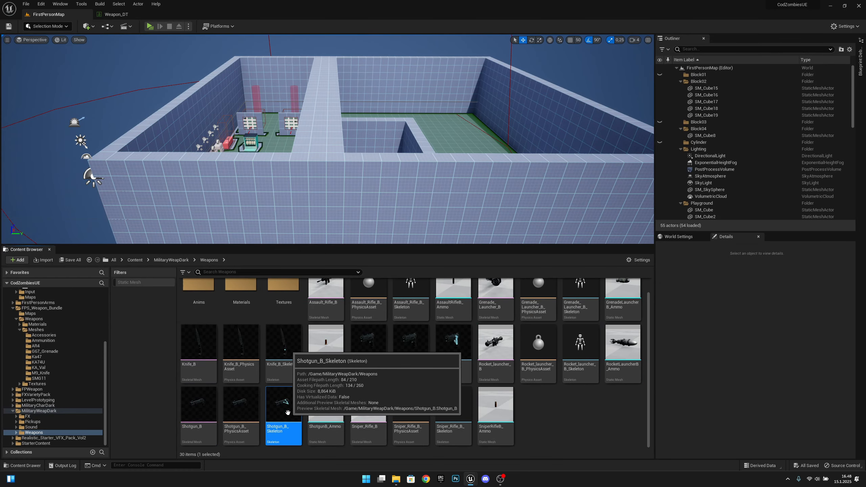
{"action": "double_click", "coordinate": [287, 413]}
{"action": "key", "text": "a"}
{"action": "right_click_drag", "start_coordinate": [294, 386], "coordinate": [460, 384]}
{"action": "key", "text": "w"}
{"action": "key", "text": "a"}
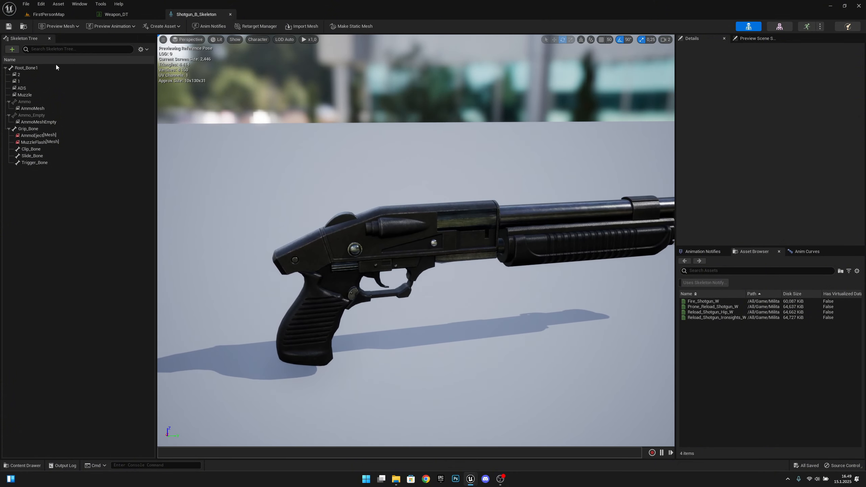
Add a socket named Shell to Root_Bone1
{"action": "left_click", "coordinate": [50, 67]}
{"action": "left_click", "coordinate": [14, 50]}
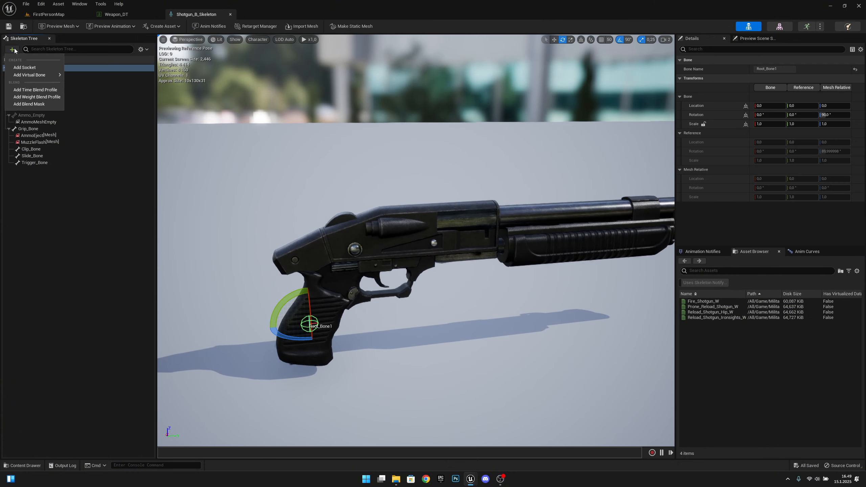
{"action": "left_click", "coordinate": [25, 67]}
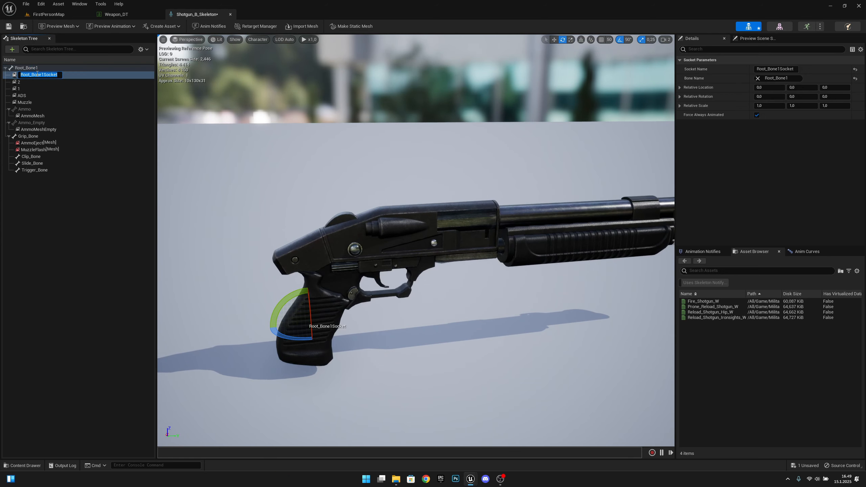
{"action": "type", "text": "Shell"}
{"action": "key", "text": "Return"}
Raise the Shell socket to the ejection port, then save and close the skeleton
{"action": "key", "text": "w"}
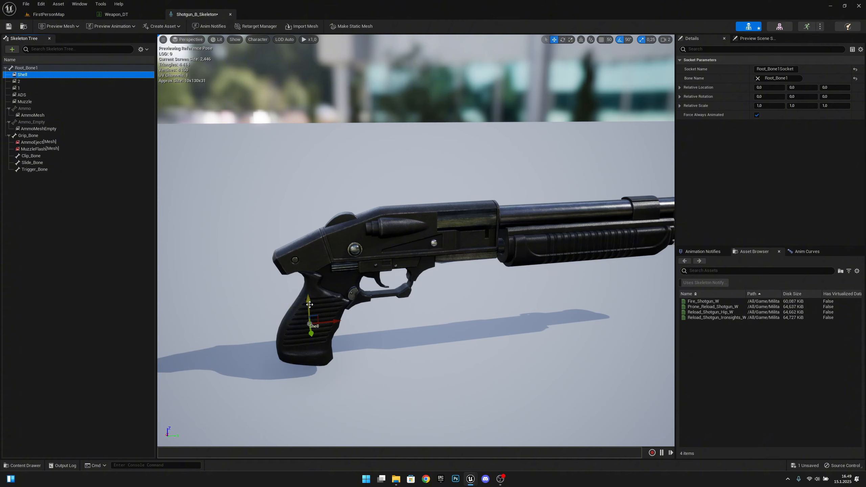
{"action": "left_click_drag", "start_coordinate": [309, 305], "coordinate": [474, 227]}
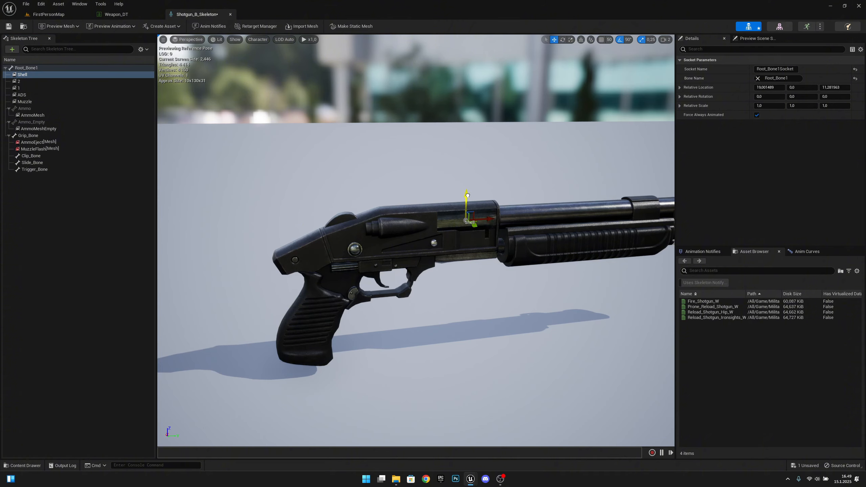
{"action": "mouse_move", "coordinate": [472, 220]}
{"action": "right_mouse_down"}
{"action": "mouse_move", "coordinate": [533, 198]}
{"action": "mouse_move", "coordinate": [472, 219]}
{"action": "right_mouse_up"}
{"action": "key", "text": "a"}
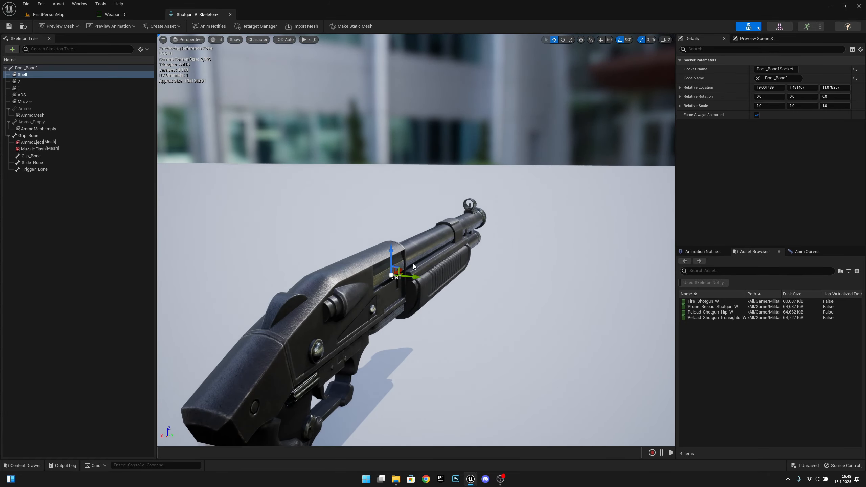
{"action": "key", "text": "a"}
{"action": "right_click_drag", "start_coordinate": [414, 265], "coordinate": [505, 263]}
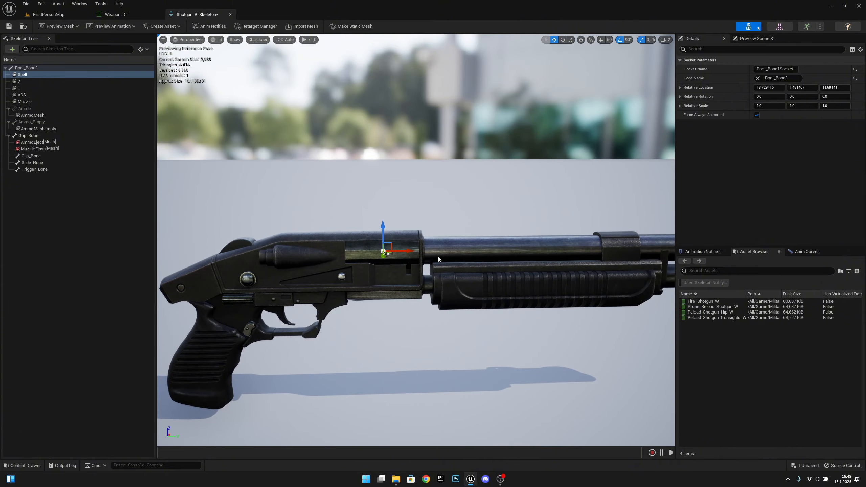
{"action": "key", "text": "a"}
{"action": "mouse_move", "coordinate": [439, 257]}
{"action": "right_mouse_down"}
{"action": "mouse_move", "coordinate": [478, 268]}
{"action": "mouse_move", "coordinate": [559, 261]}
{"action": "mouse_move", "coordinate": [402, 261]}
{"action": "mouse_move", "coordinate": [443, 259]}
{"action": "right_mouse_up"}
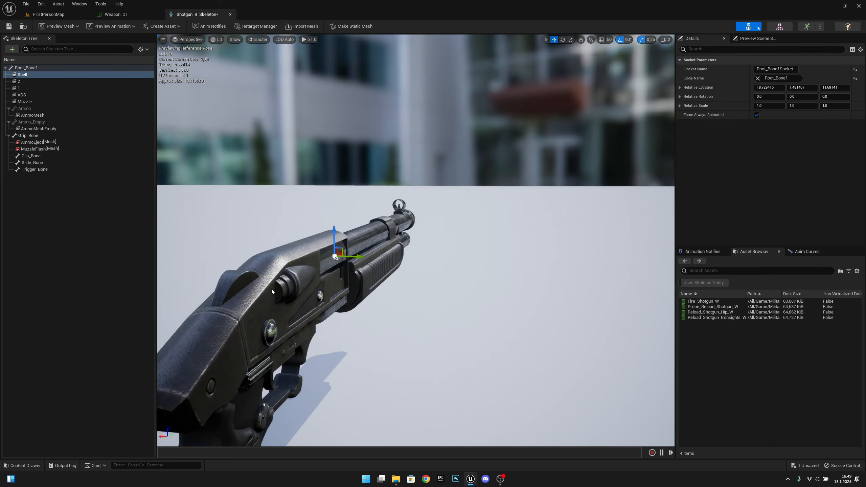
{"action": "left_click", "coordinate": [10, 27]}
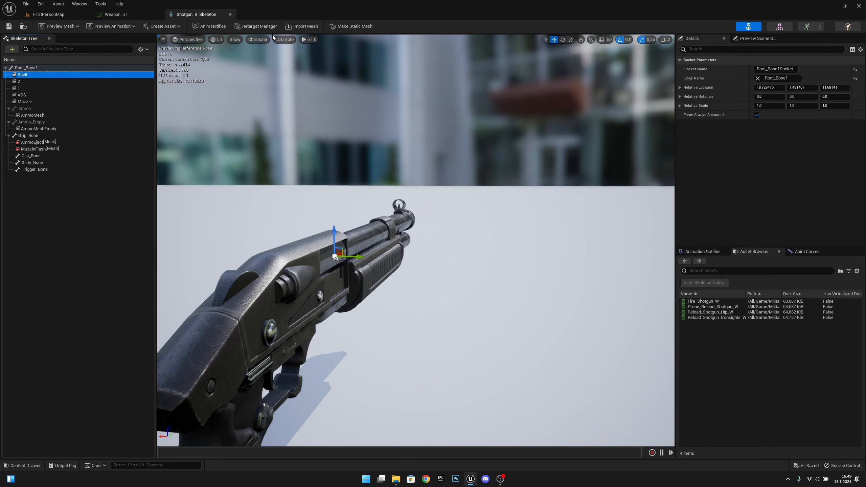
{"action": "left_click", "coordinate": [230, 13]}
Open SK_KA_Val_Y_Skeleton from row 5 of Weapon_DT
{"action": "left_click", "coordinate": [391, 95]}
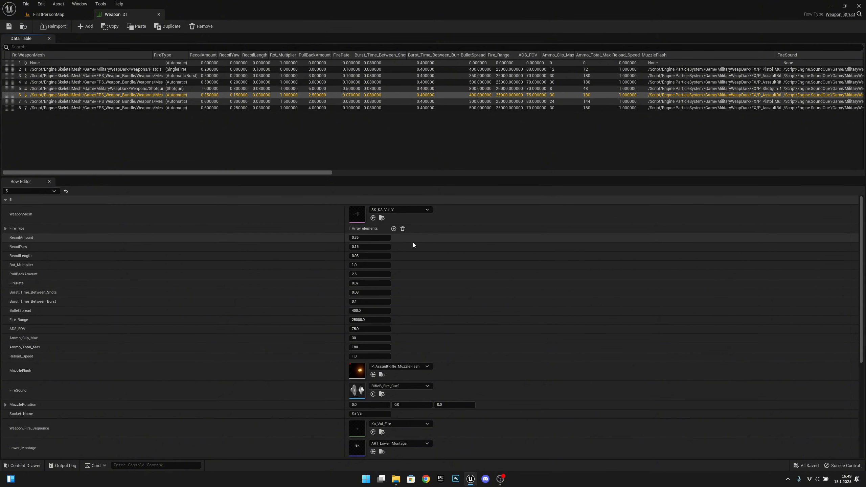
{"action": "left_click", "coordinate": [382, 218]}
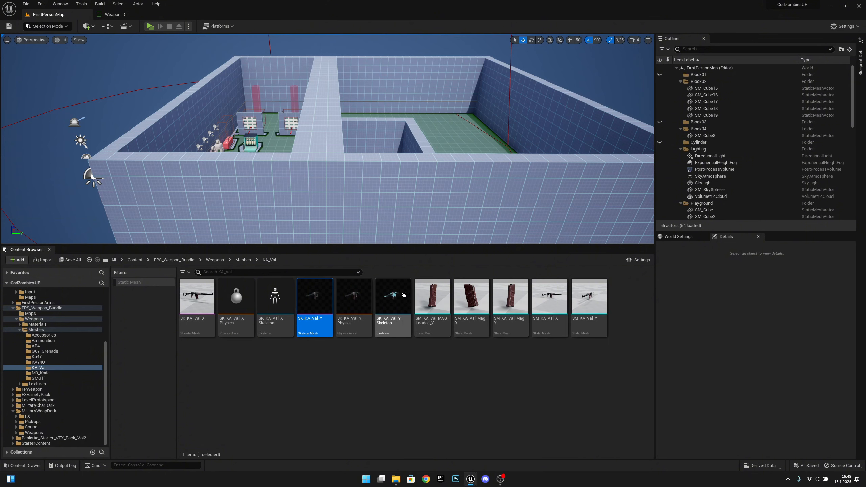
{"action": "left_click", "coordinate": [398, 302]}
{"action": "double_click", "coordinate": [400, 304]}
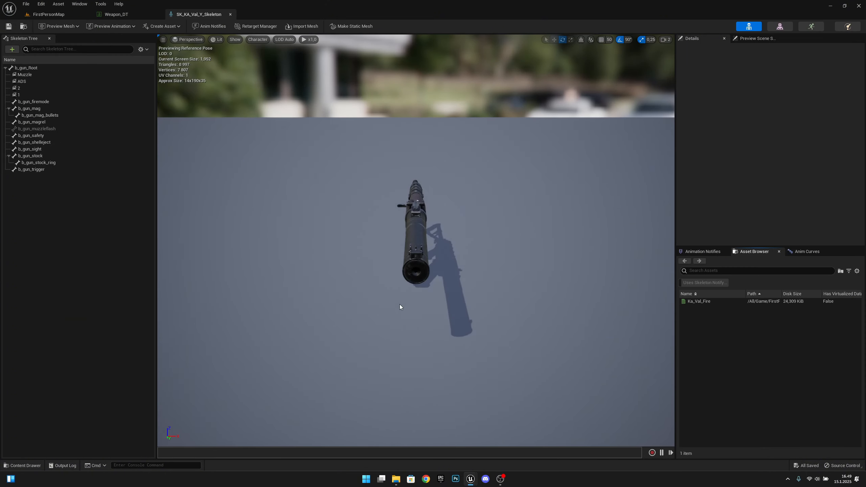
{"action": "right_click_drag", "start_coordinate": [373, 265], "coordinate": [536, 269]}
Add a socket named Shell to b_gun_Root
{"action": "left_click", "coordinate": [35, 67]}
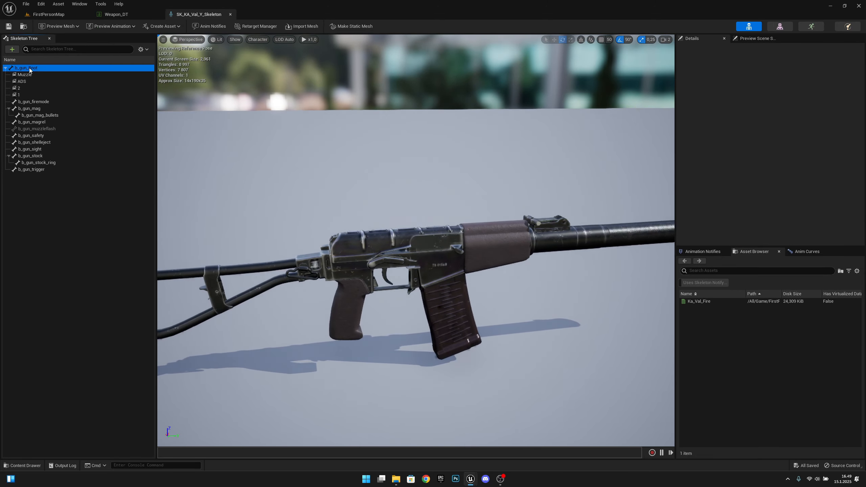
{"action": "left_click", "coordinate": [12, 50]}
{"action": "left_click", "coordinate": [23, 65]}
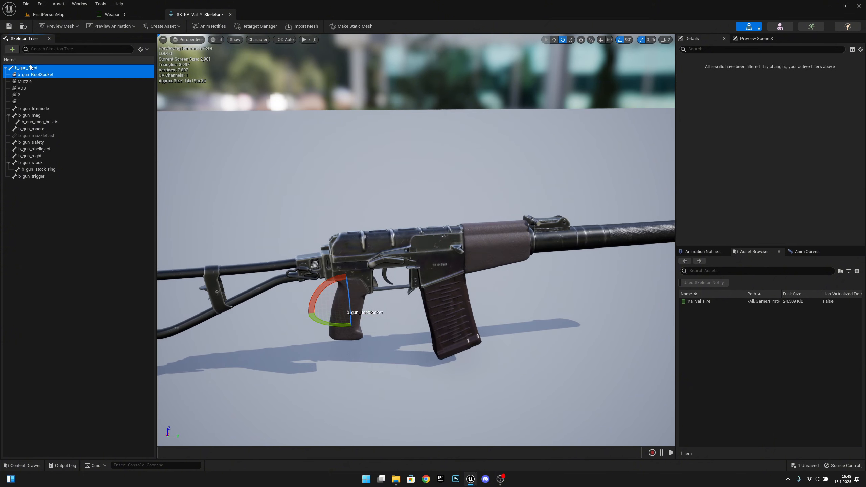
{"action": "type", "text": "S"}
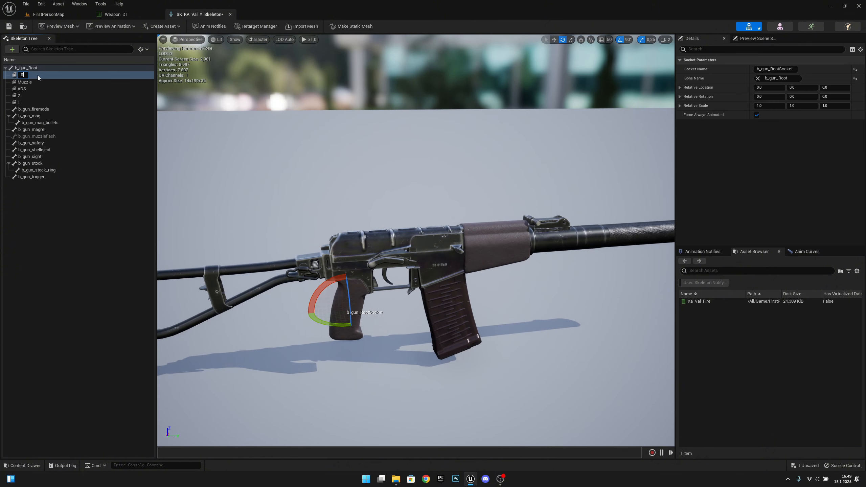
{"action": "type", "text": "hell"}
{"action": "key", "text": "Return"}
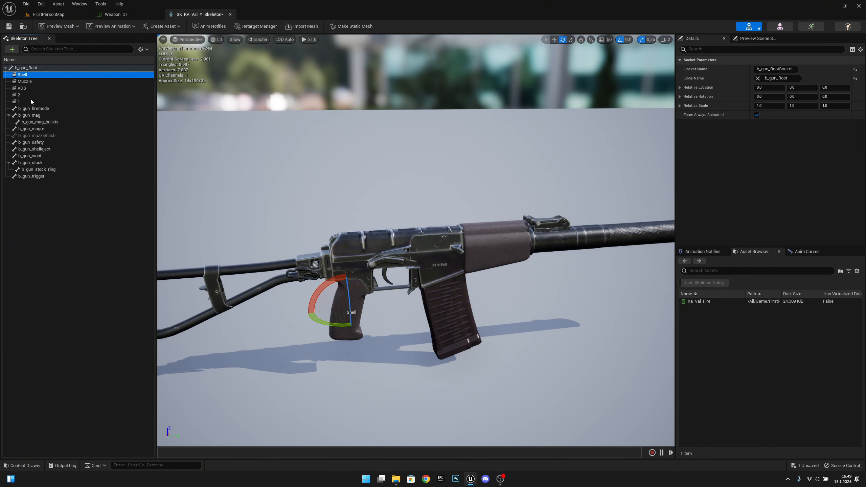
Raise the Shell socket toward the ejection port and turn it sideways
{"action": "key", "text": "w"}
{"action": "left_click_drag", "start_coordinate": [348, 337], "coordinate": [442, 236]}
{"action": "key", "text": "e"}
{"action": "key", "text": "w"}
{"action": "key", "text": "a"}
{"action": "right_click_drag", "start_coordinate": [449, 273], "coordinate": [474, 272]}
Fine-tune the Shell socket's position along the gun and save the skeleton
{"action": "key", "text": "d"}
{"action": "left_click_drag", "start_coordinate": [379, 267], "coordinate": [388, 268]}
{"action": "key", "text": "d"}
{"action": "right_click_drag", "start_coordinate": [388, 268], "coordinate": [320, 239]}
{"action": "key", "text": "q"}
{"action": "key", "text": "a"}
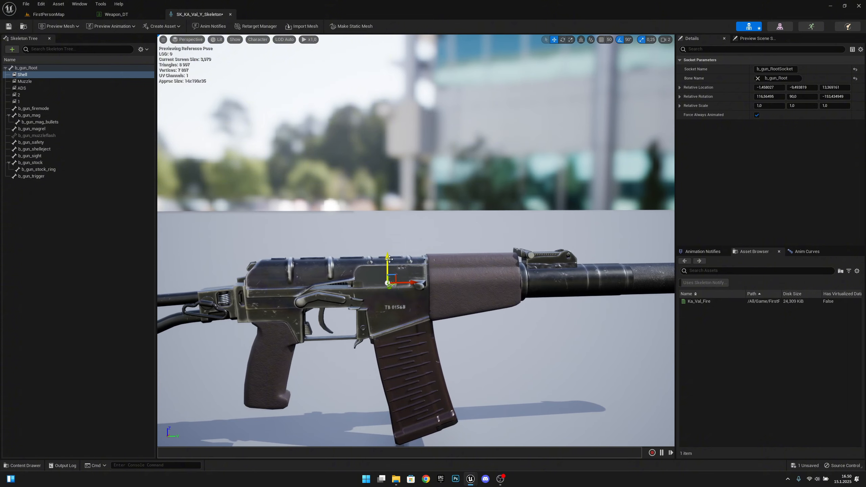
{"action": "right_click_drag", "start_coordinate": [392, 253], "coordinate": [434, 251]}
{"action": "key", "text": "a"}
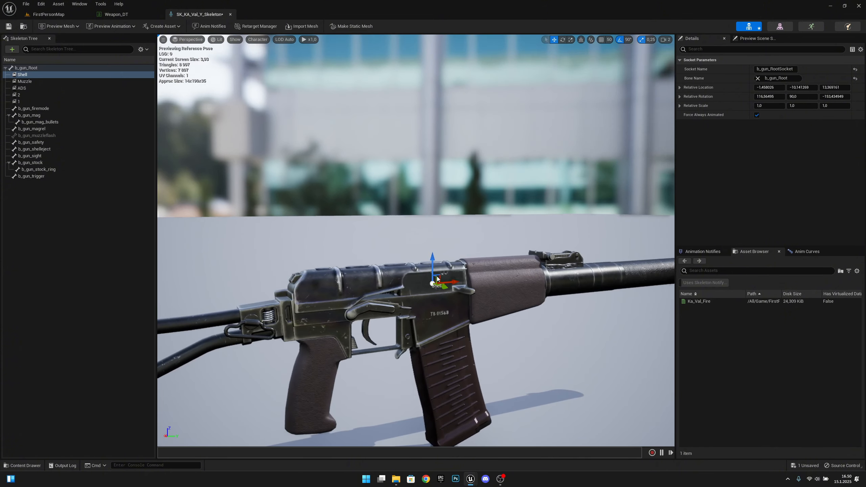
{"action": "key", "text": "ctrl+s"}
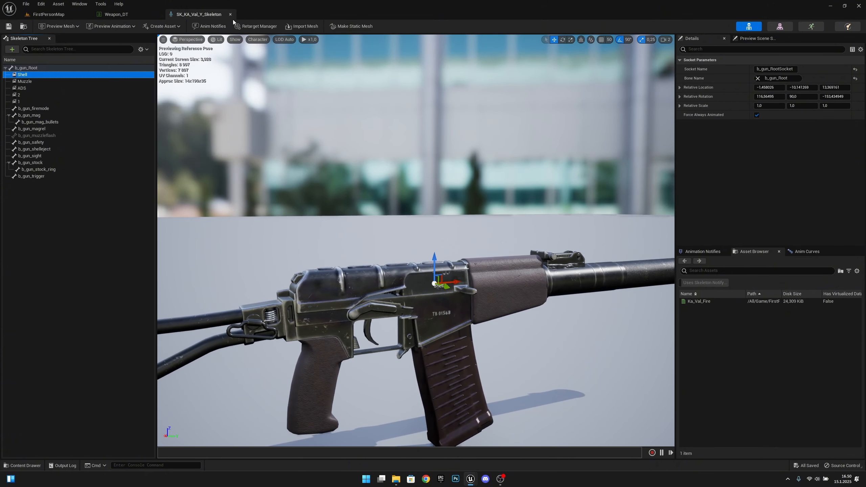
Close the KA_Val skeleton and open SK_SMG11_Nostock_Y_Skeleton from row 6
{"action": "left_click", "coordinate": [230, 14]}
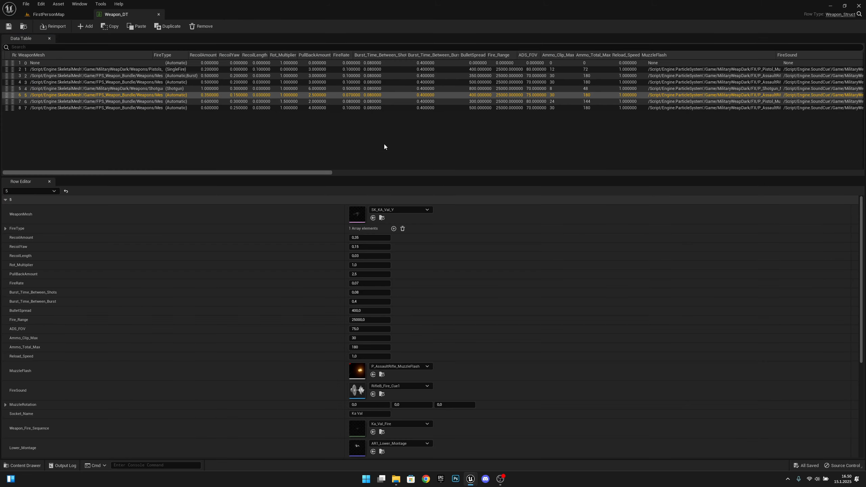
{"action": "left_click", "coordinate": [379, 101]}
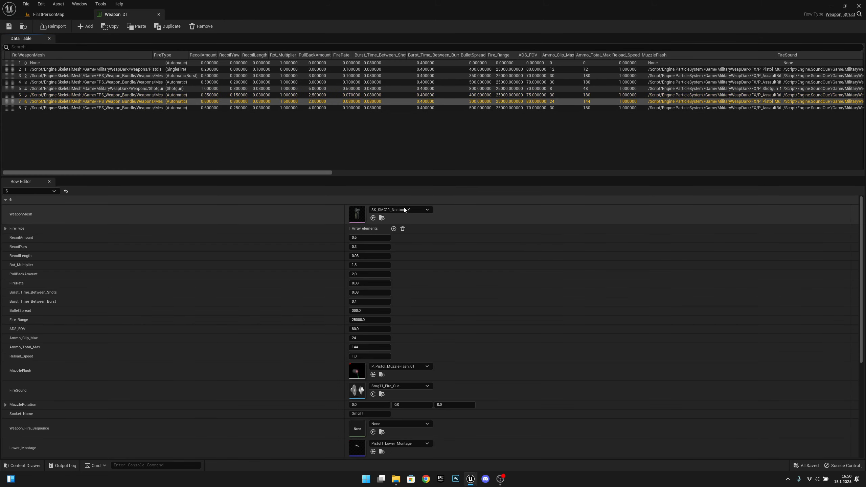
{"action": "left_click", "coordinate": [382, 218]}
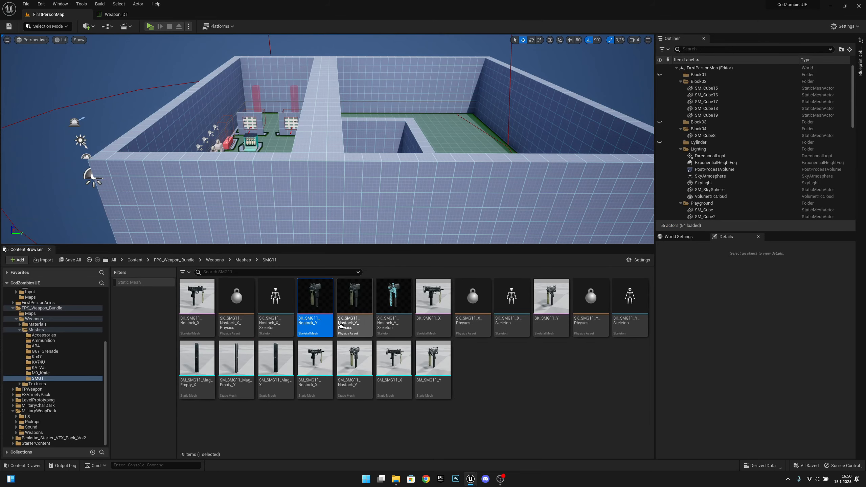
{"action": "double_click", "coordinate": [396, 314]}
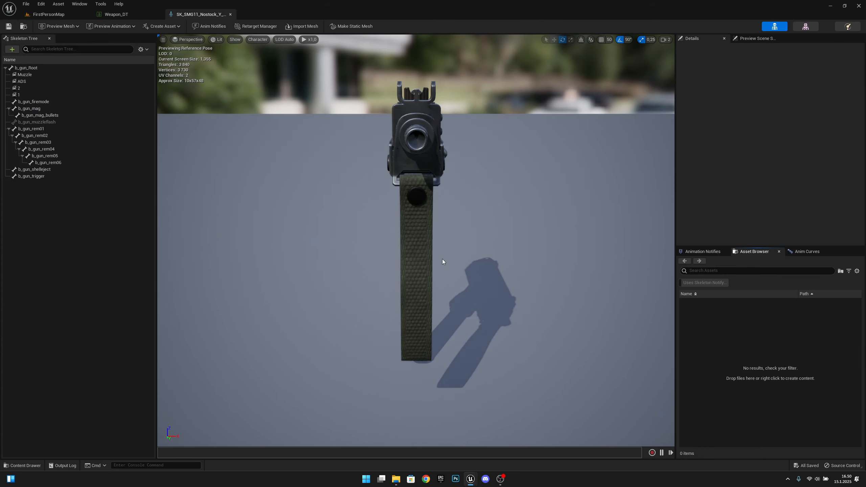
{"action": "right_click_drag", "start_coordinate": [443, 259], "coordinate": [451, 252]}
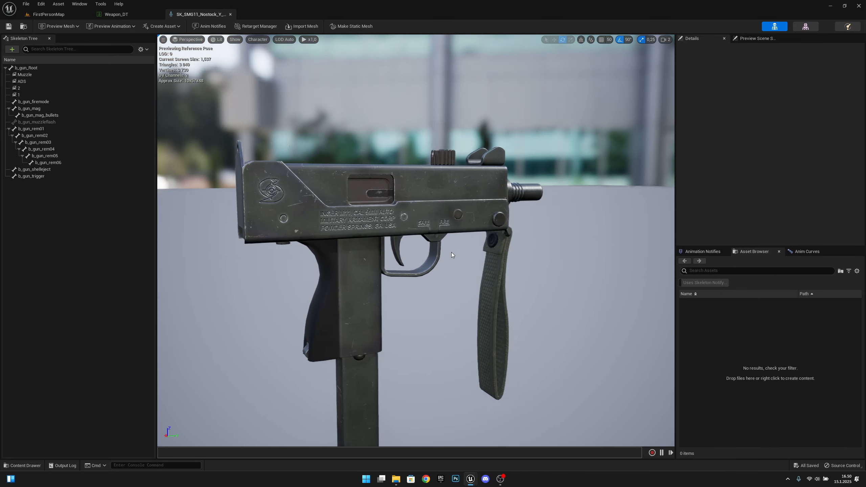
Add a socket on b_gun_Root and name it Shell
{"action": "left_click", "coordinate": [64, 67]}
{"action": "left_click", "coordinate": [12, 49]}
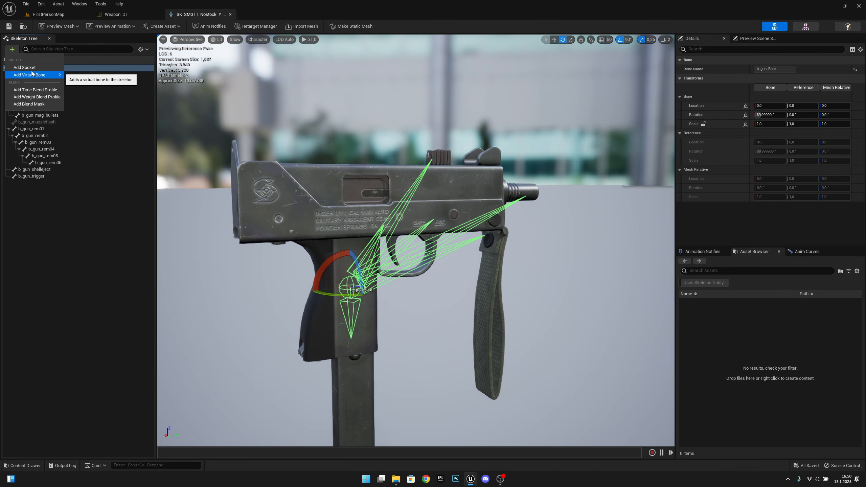
{"action": "left_click", "coordinate": [31, 70]}
{"action": "right_click", "coordinate": [24, 75]}
{"action": "left_click", "coordinate": [21, 73]}
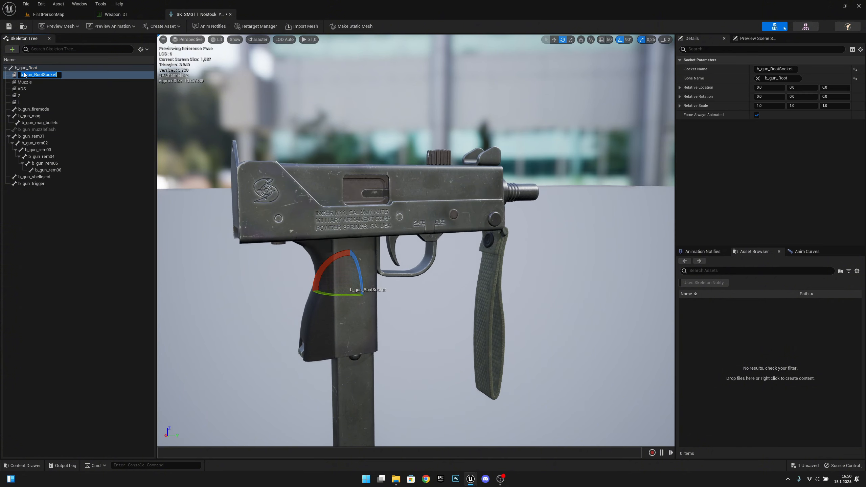
{"action": "key", "text": "Return"}
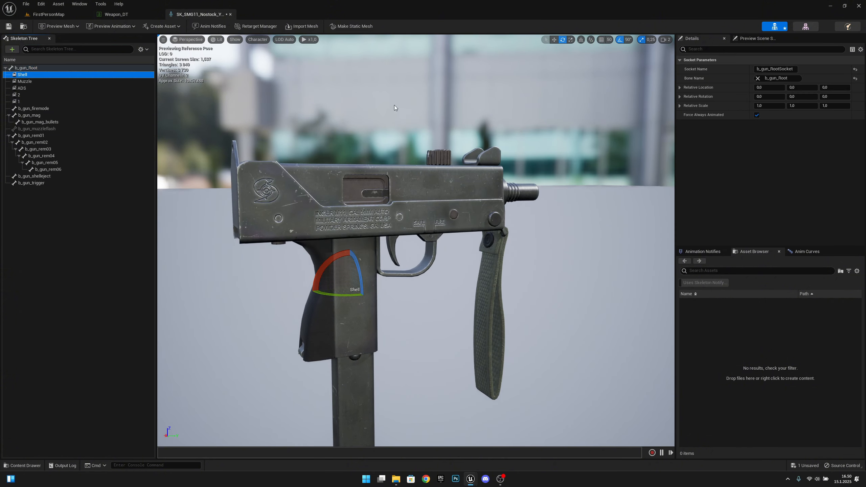
Move the Shell socket into the ejection port and rotate it to 180, 90, -90
{"action": "key", "text": "w"}
{"action": "left_click_drag", "start_coordinate": [350, 314], "coordinate": [397, 178]}
{"action": "key", "text": "e"}
{"action": "key", "text": "w"}
{"action": "key", "text": "e"}
{"action": "key", "text": "w"}
{"action": "key", "text": "e"}
{"action": "key", "text": "w"}
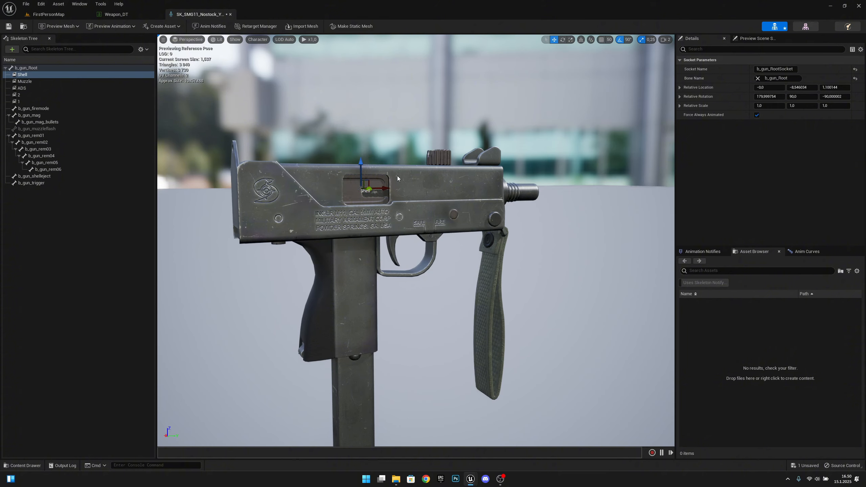
Lower the Shell socket slightly within the port and save the skeleton
{"action": "right_click_drag", "start_coordinate": [398, 177], "coordinate": [487, 218]}
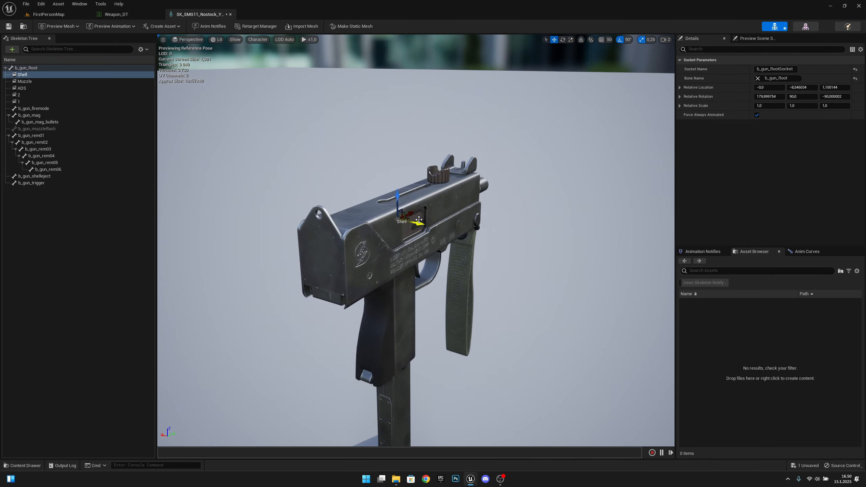
{"action": "right_click_drag", "start_coordinate": [436, 234], "coordinate": [391, 197]}
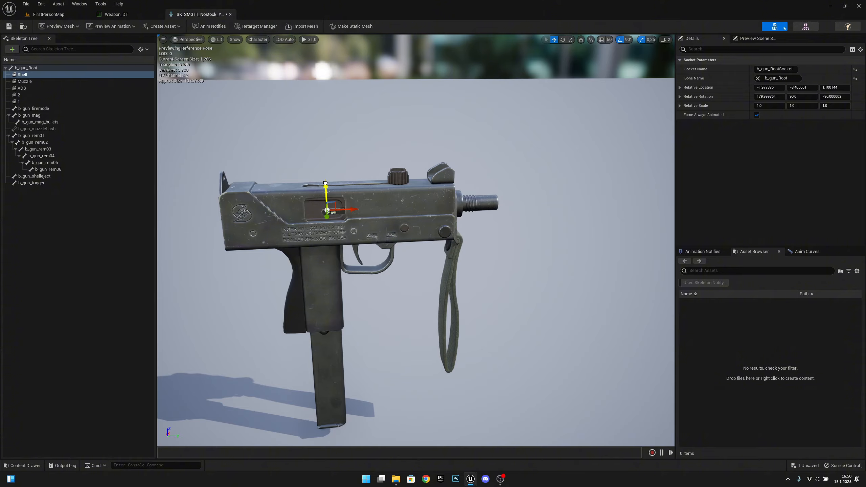
{"action": "left_click_drag", "start_coordinate": [351, 211], "coordinate": [347, 210]}
{"action": "key", "text": "a"}
{"action": "right_click_drag", "start_coordinate": [374, 214], "coordinate": [512, 215]}
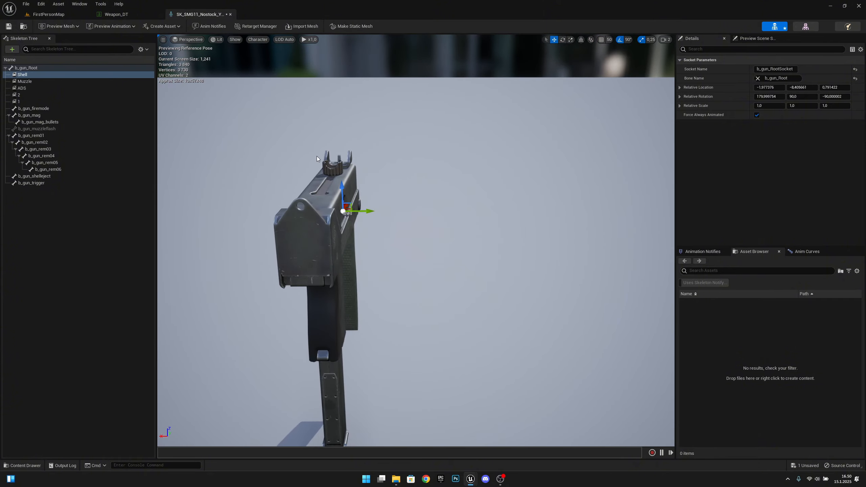
{"action": "left_click", "coordinate": [8, 26]}
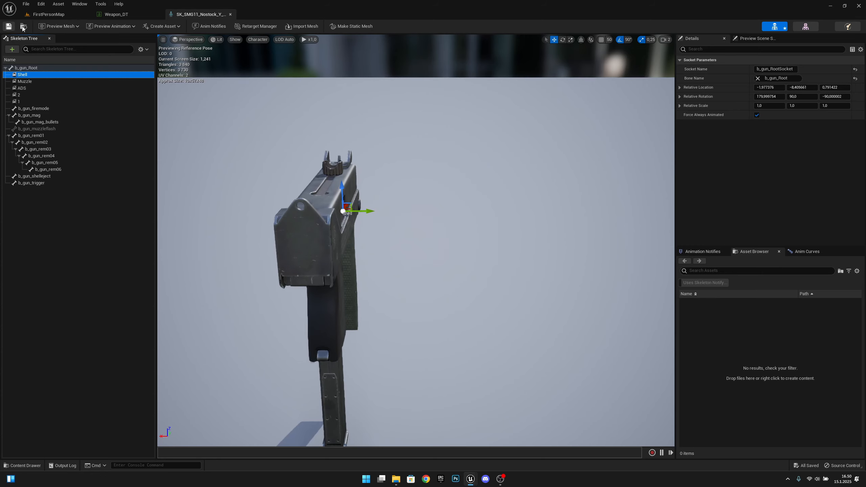
Close the SMG11 skeleton and open SK_KA74U_Y_Skeleton from row 7
{"action": "left_click", "coordinate": [229, 13]}
{"action": "left_click", "coordinate": [246, 108]}
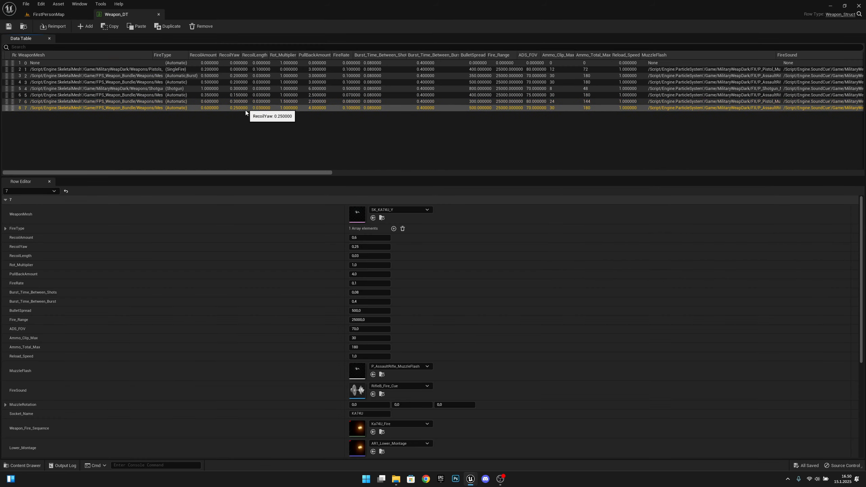
{"action": "left_click", "coordinate": [382, 217]}
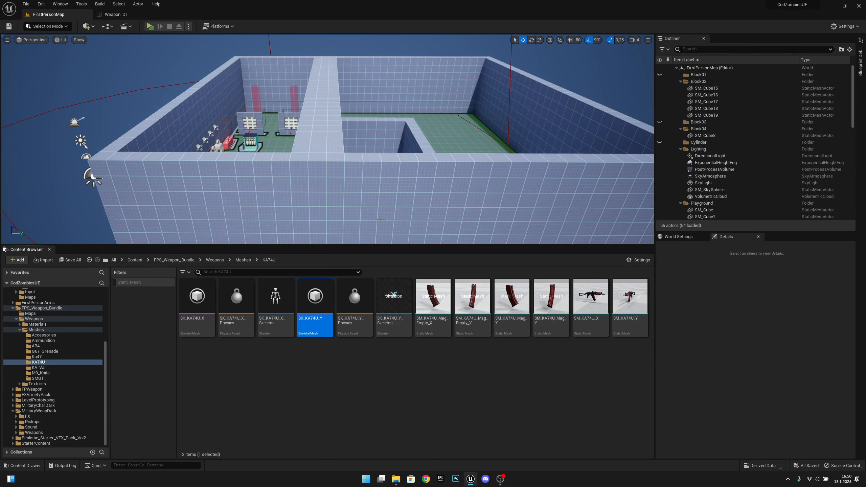
{"action": "double_click", "coordinate": [394, 295]}
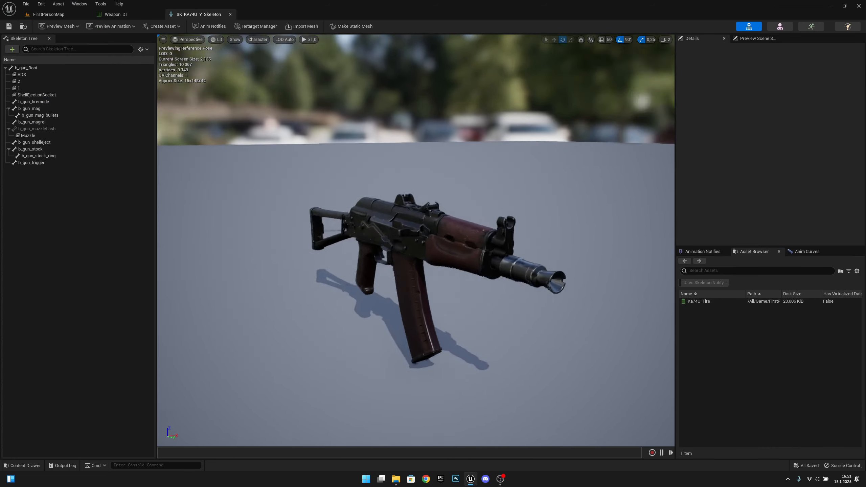
{"action": "key", "text": "a"}
{"action": "right_click_drag", "start_coordinate": [437, 275], "coordinate": [533, 270]}
Add a socket named Shell to b_gun_Root
{"action": "left_click", "coordinate": [26, 68]}
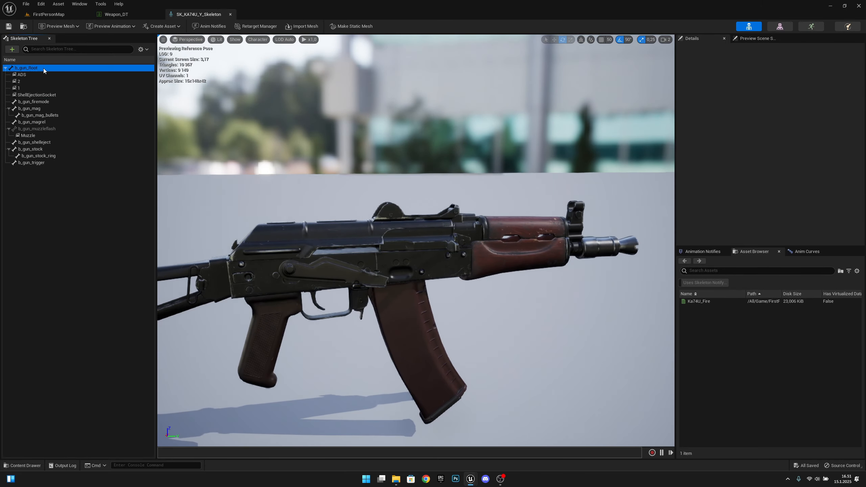
{"action": "left_click", "coordinate": [11, 49]}
{"action": "left_click", "coordinate": [24, 67]}
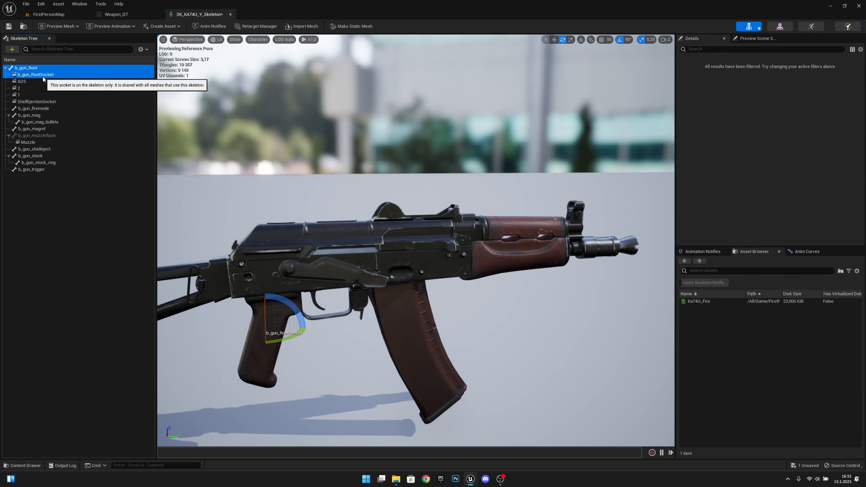
{"action": "type", "text": "Shell"}
{"action": "key", "text": "Return"}
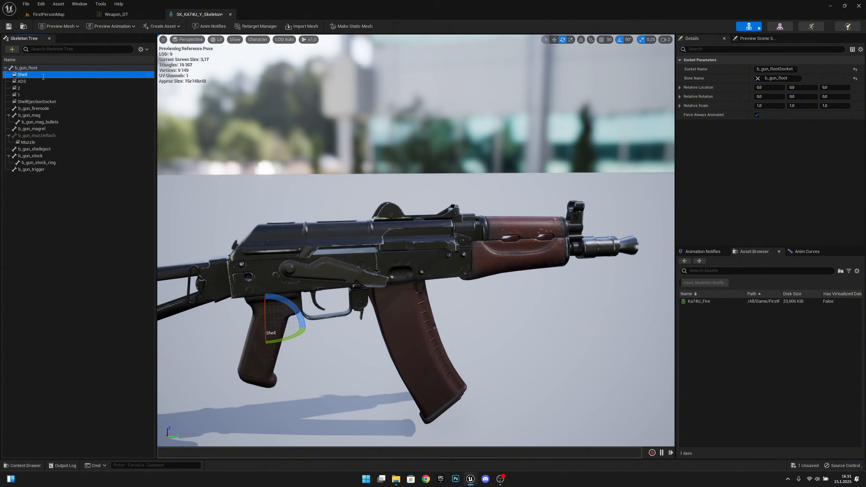
Move the Shell socket up and forward onto the receiver
{"action": "key", "text": "w"}
{"action": "left_click_drag", "start_coordinate": [259, 358], "coordinate": [254, 279]}
{"action": "mouse_move", "coordinate": [291, 244]}
{"action": "right_mouse_down"}
{"action": "mouse_move", "coordinate": [328, 244]}
{"action": "mouse_move", "coordinate": [276, 245]}
{"action": "right_mouse_up"}
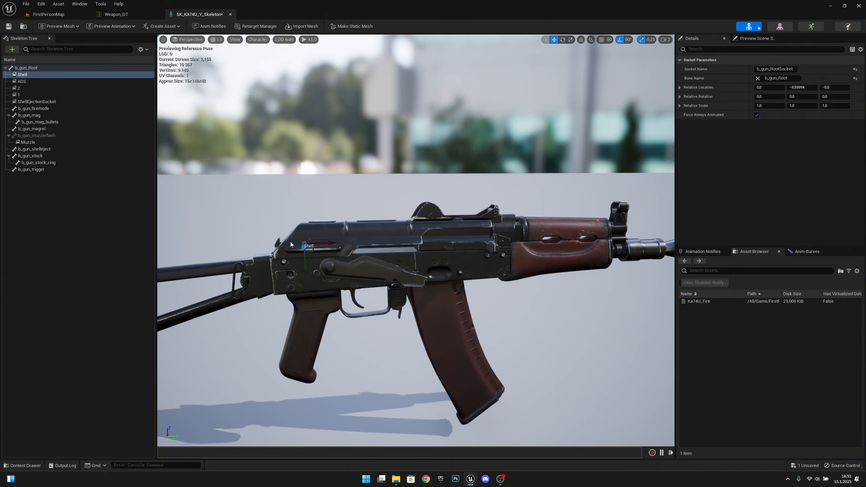
{"action": "left_click_drag", "start_coordinate": [324, 245], "coordinate": [467, 242]}
{"action": "key", "text": "a"}
{"action": "right_click_drag", "start_coordinate": [476, 254], "coordinate": [551, 258]}
{"action": "key", "text": "w"}
{"action": "left_click_drag", "start_coordinate": [411, 254], "coordinate": [422, 257]}
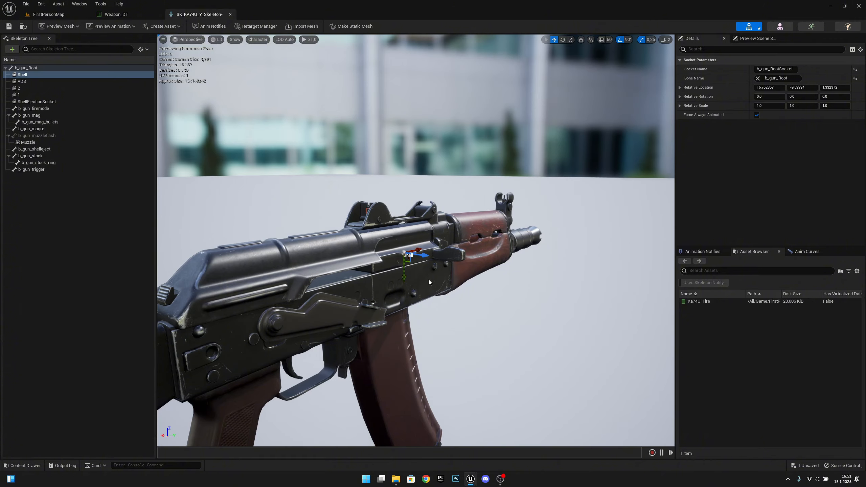
Rotate the Shell socket to -90, 0, 0 and nudge it along Y
{"action": "key", "text": "e"}
{"action": "key", "text": "w"}
{"action": "key", "text": "e"}
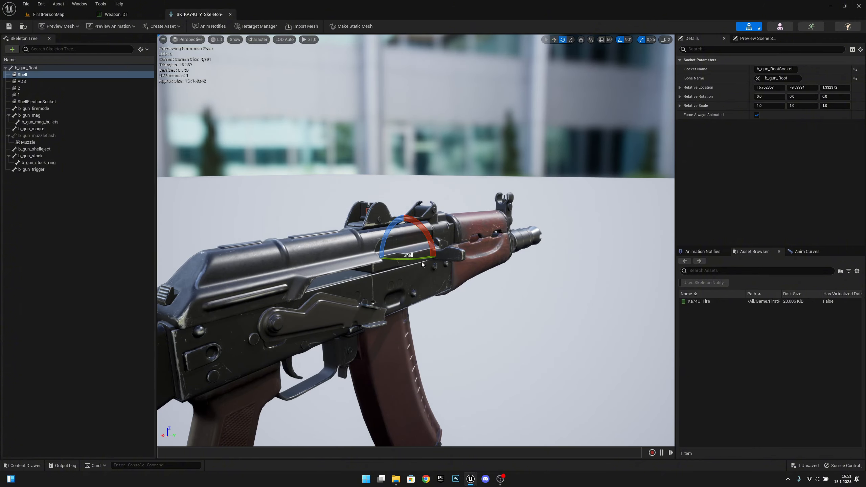
{"action": "left_click_drag", "start_coordinate": [431, 246], "coordinate": [423, 227]}
{"action": "key", "text": "w"}
{"action": "scroll", "coordinate": [416, 240], "scroll_direction": "up", "scroll_amount": 5}
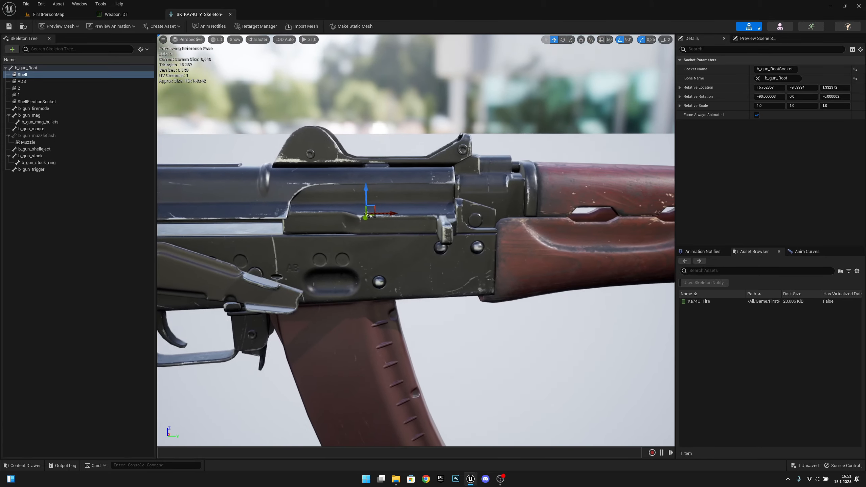
{"action": "right_click_drag", "start_coordinate": [384, 217], "coordinate": [389, 212]}
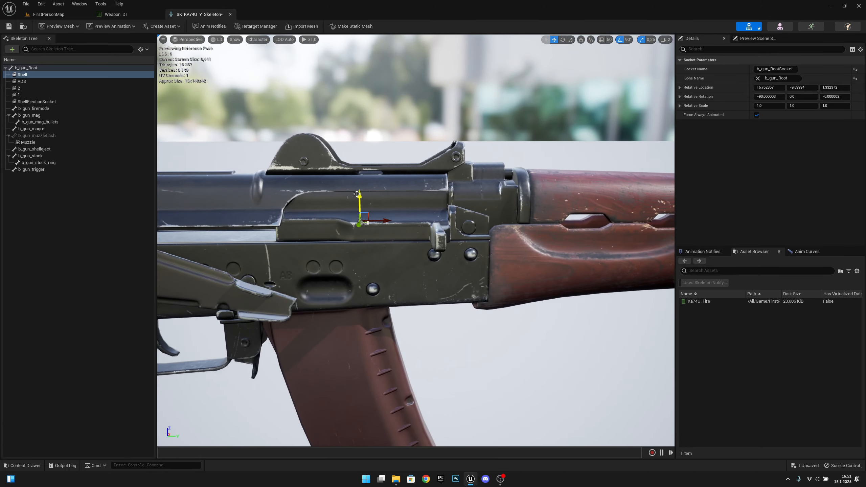
{"action": "left_click_drag", "start_coordinate": [357, 194], "coordinate": [360, 188]}
Save SK_KA74U_Y_Skeleton and close it to return to Weapon_DT
{"action": "key", "text": "a"}
{"action": "right_click_drag", "start_coordinate": [368, 203], "coordinate": [473, 204]}
{"action": "left_click", "coordinate": [8, 26]}
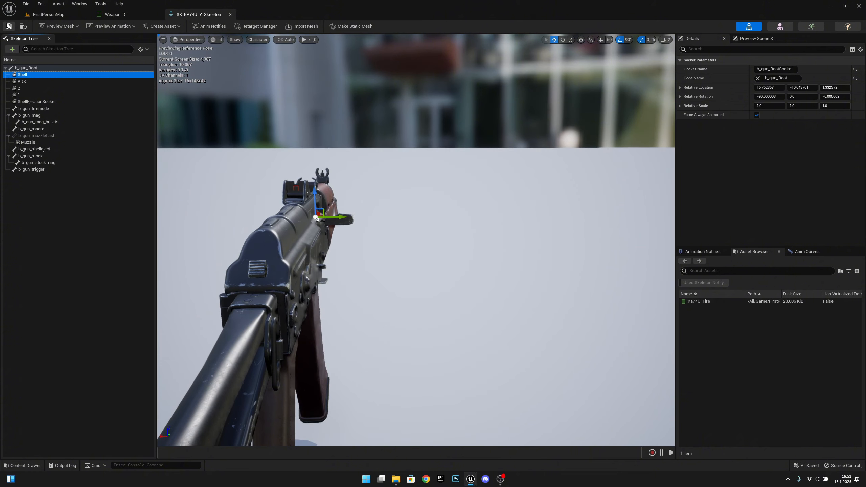
{"action": "left_click", "coordinate": [230, 15]}
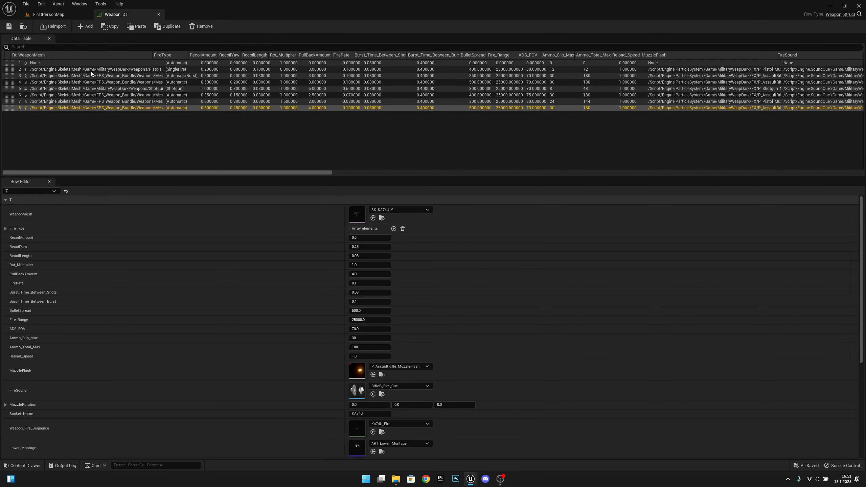
Enable Eject_Shell on row 2 (AR4) and set its Shell_Particle to P_Shell_Ar
{"action": "left_click", "coordinate": [70, 76]}
{"action": "scroll", "coordinate": [459, 295], "scroll_direction": "down", "scroll_amount": 1}
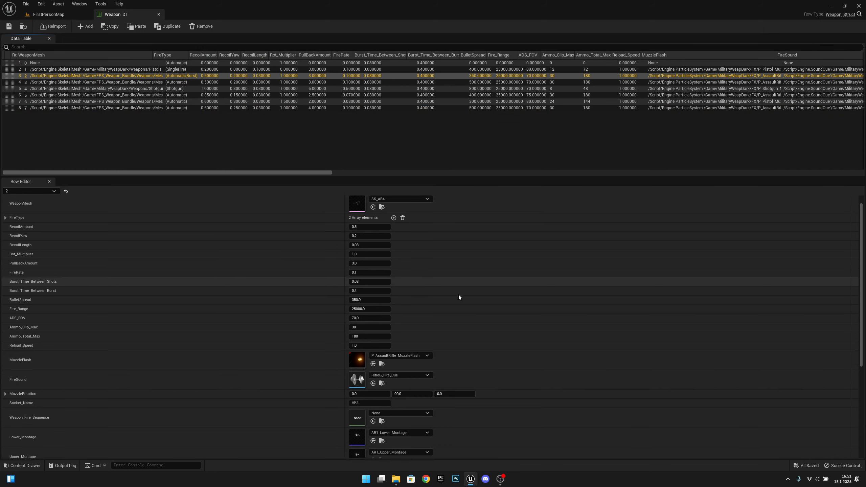
{"action": "scroll", "coordinate": [458, 295], "scroll_direction": "down", "scroll_amount": 5}
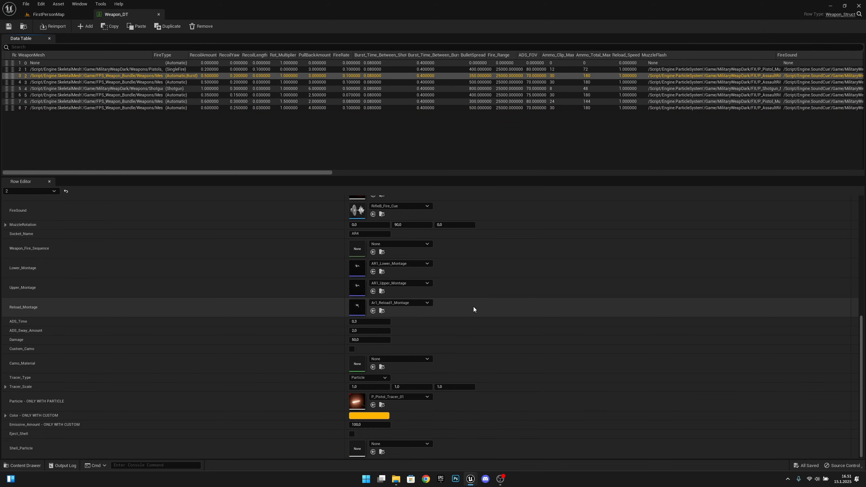
{"action": "left_click", "coordinate": [350, 434]}
{"action": "left_click", "coordinate": [391, 444]}
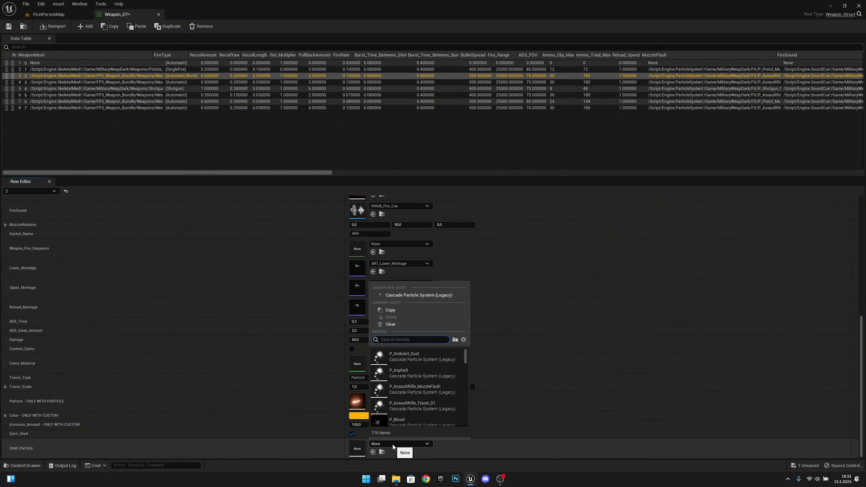
{"action": "type", "text": "ar"}
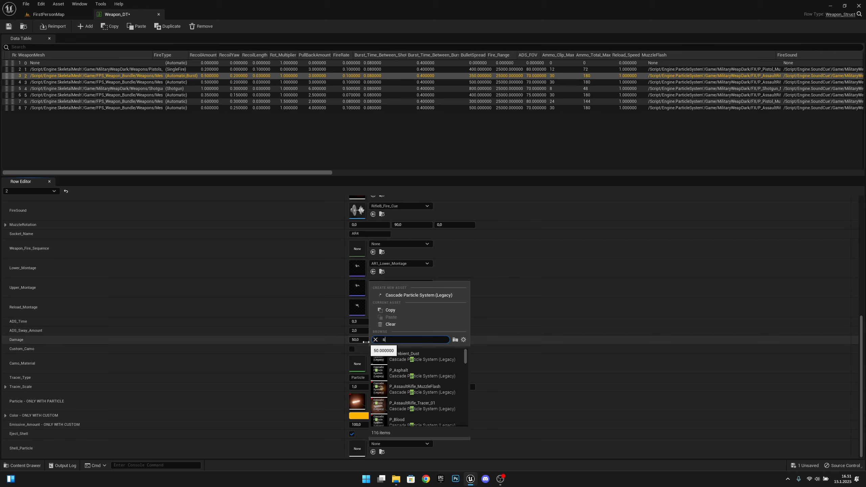
{"action": "type", "text": "shell"}
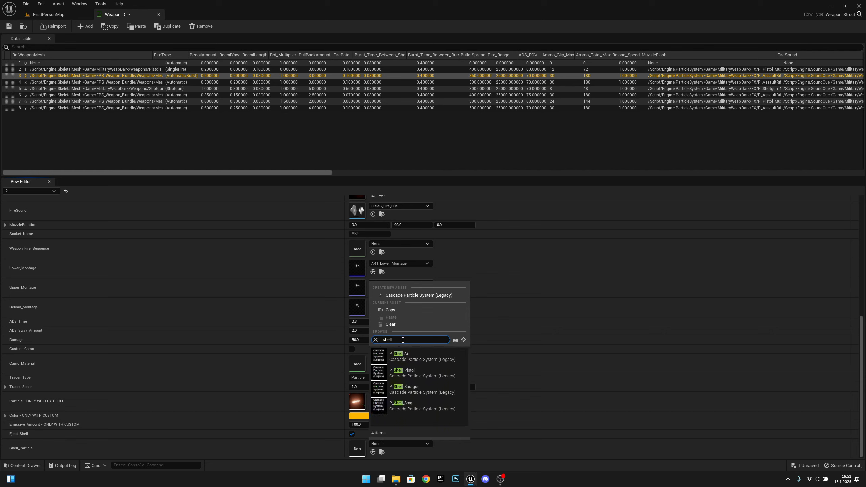
{"action": "left_click_drag", "start_coordinate": [403, 340], "coordinate": [333, 340]}
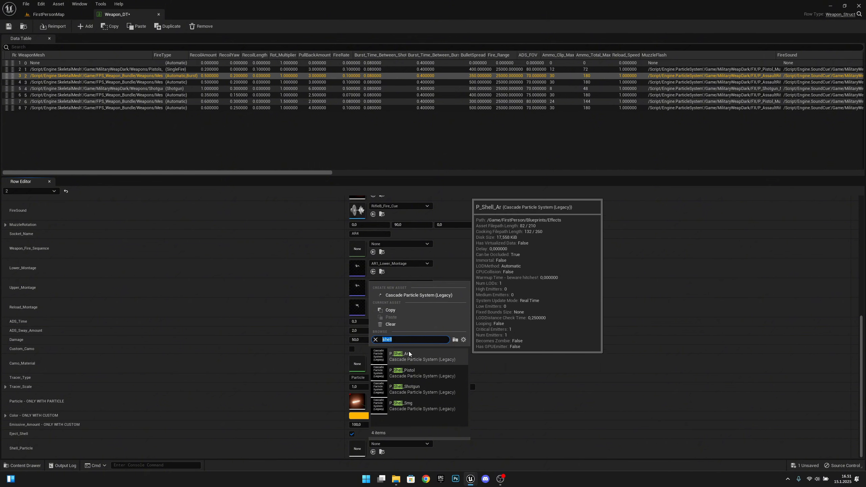
{"action": "left_click", "coordinate": [423, 359]}
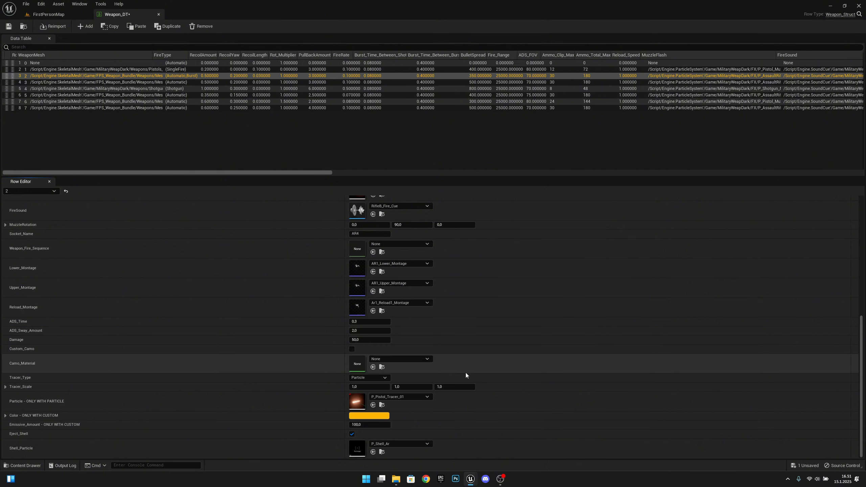
Enable Eject_Shell on row 3 (KA47) and set its Shell_Particle to P_Shell_Ar
{"action": "left_click", "coordinate": [116, 80]}
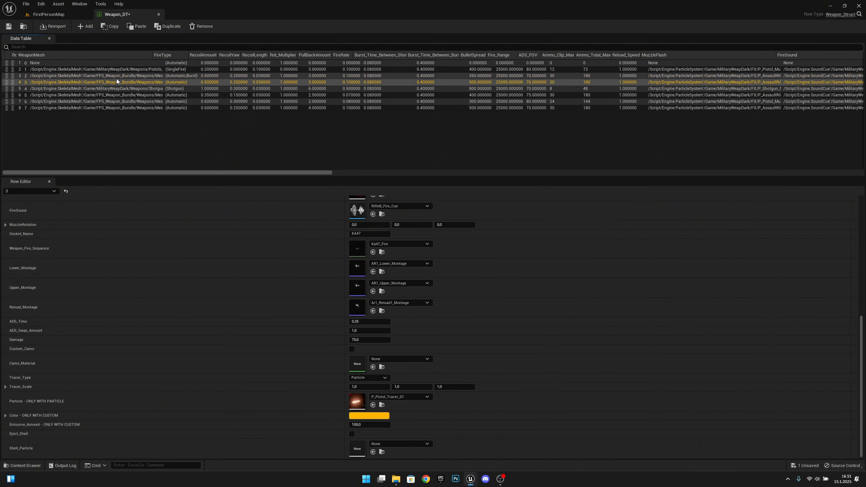
{"action": "scroll", "coordinate": [376, 271], "scroll_direction": "up", "scroll_amount": 5}
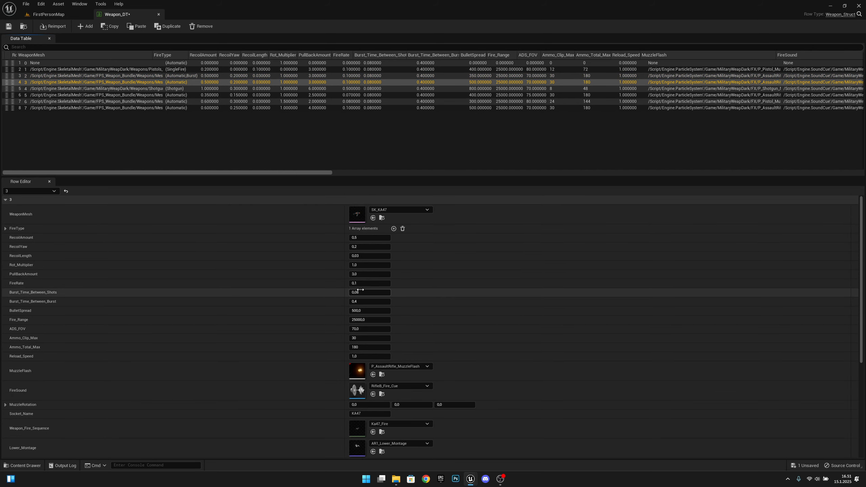
{"action": "scroll", "coordinate": [397, 211], "scroll_direction": "down", "scroll_amount": 5}
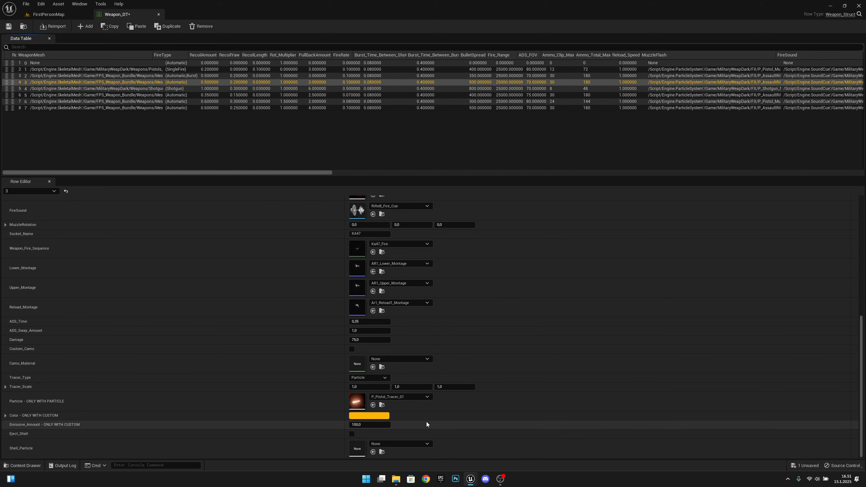
{"action": "left_click", "coordinate": [352, 434]}
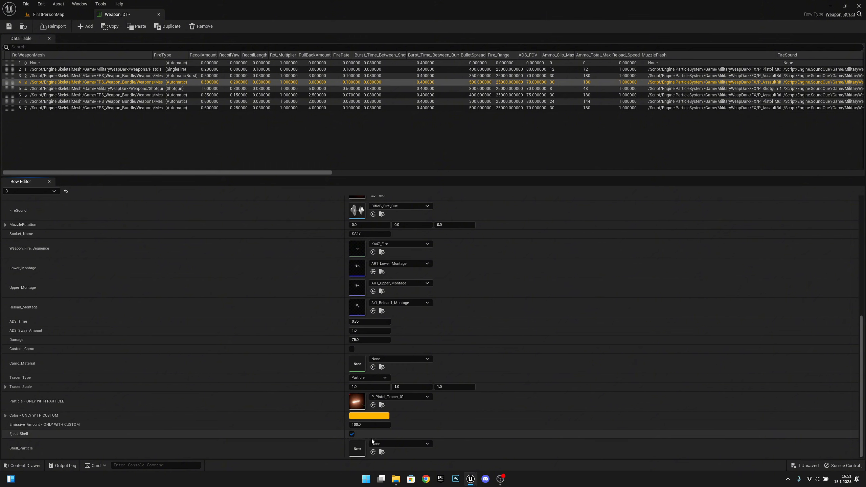
{"action": "left_click", "coordinate": [405, 445]}
{"action": "type", "text": "shell"}
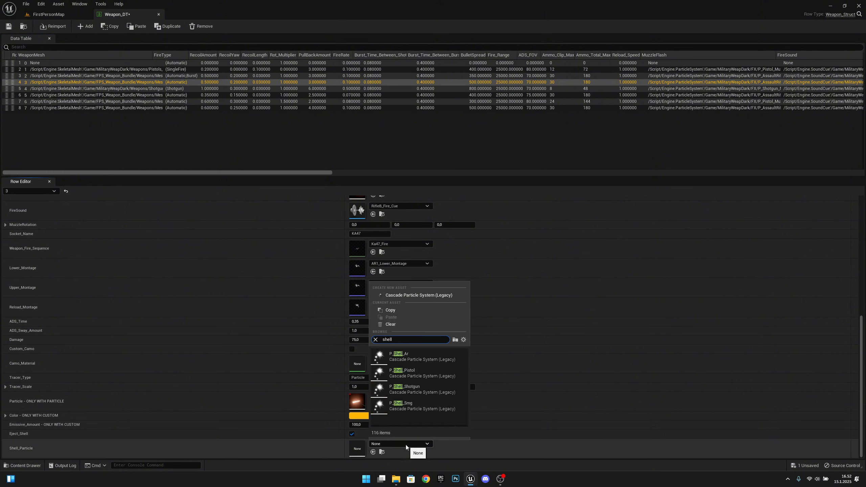
{"action": "left_click", "coordinate": [410, 357]}
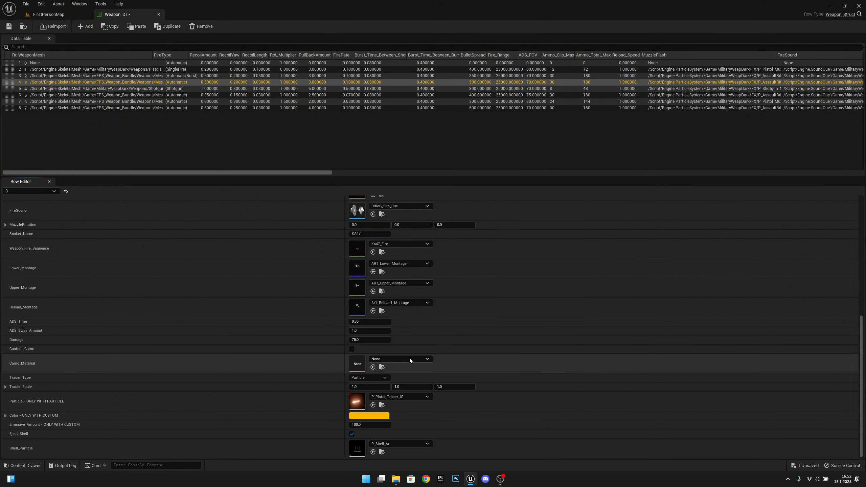
Set the Shotgun row's Shell_Particle to P_Shell_Shotgun
{"action": "left_click", "coordinate": [158, 89]}
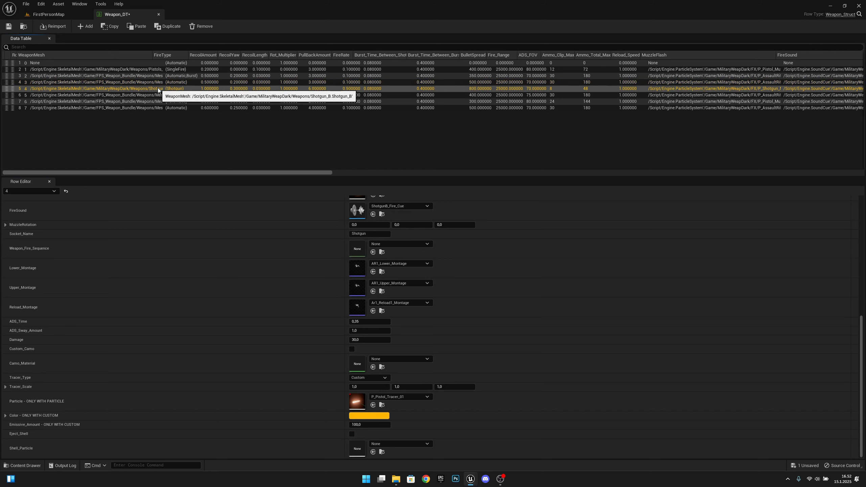
{"action": "scroll", "coordinate": [402, 329], "scroll_direction": "up", "scroll_amount": 6}
{"action": "scroll", "coordinate": [399, 341], "scroll_direction": "down", "scroll_amount": 6}
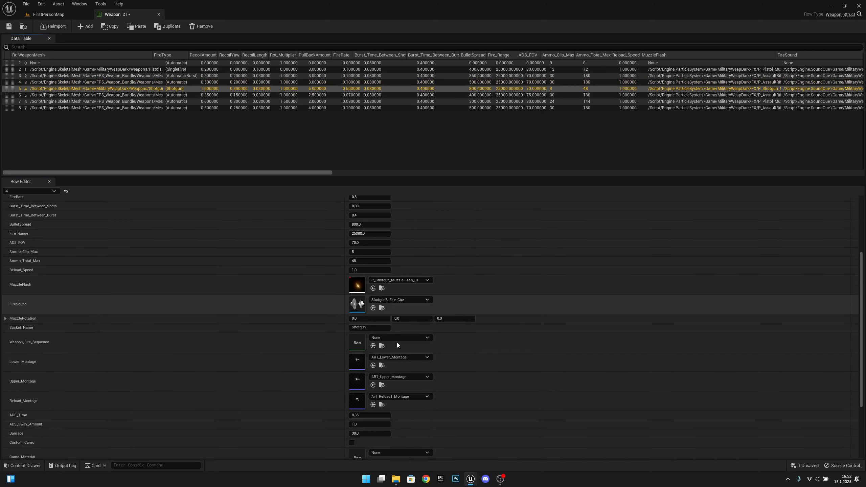
{"action": "left_click", "coordinate": [391, 443]}
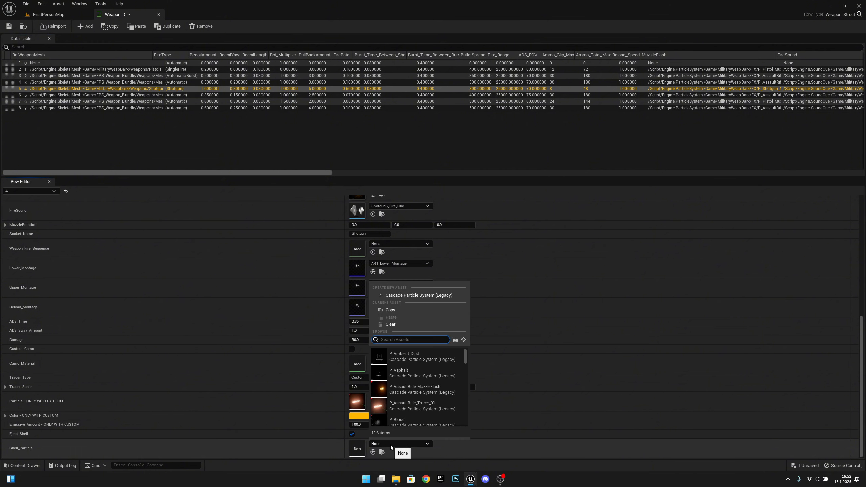
{"action": "type", "text": "shell"}
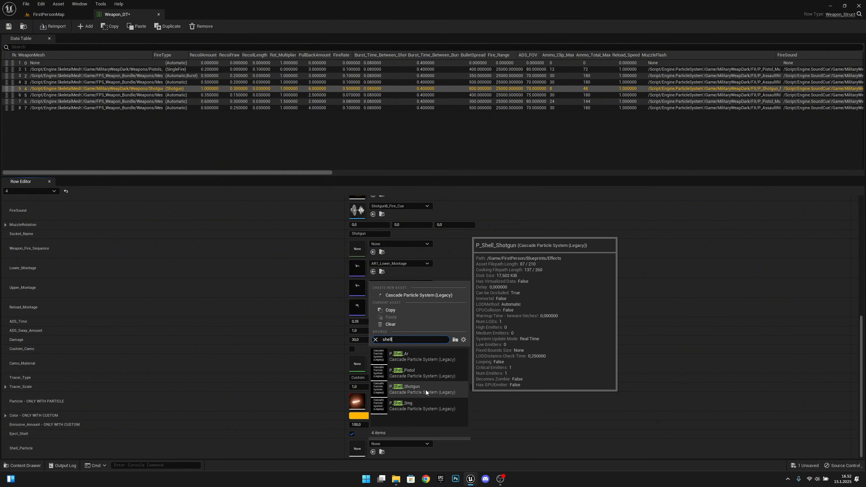
{"action": "left_click", "coordinate": [425, 390]}
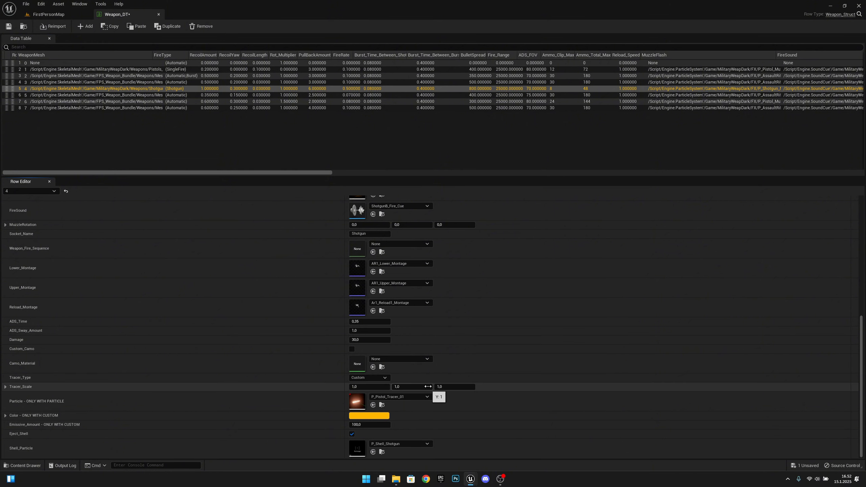
Enable Eject_Shell on row 5 (KA_Val) with P_Shell_Ar as its Shell_Particle
{"action": "left_click", "coordinate": [83, 96]}
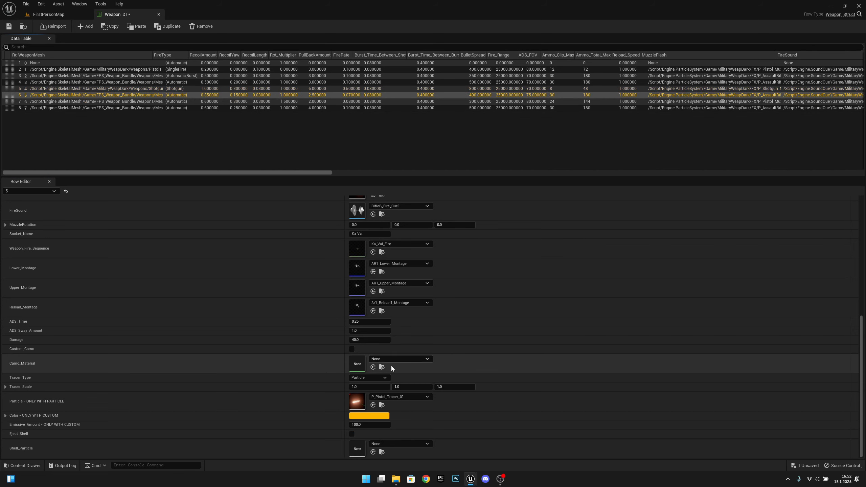
{"action": "scroll", "coordinate": [391, 368], "scroll_direction": "up", "scroll_amount": 5}
{"action": "scroll", "coordinate": [476, 356], "scroll_direction": "down", "scroll_amount": 10}
{"action": "left_click", "coordinate": [352, 434]}
{"action": "left_click", "coordinate": [409, 444]}
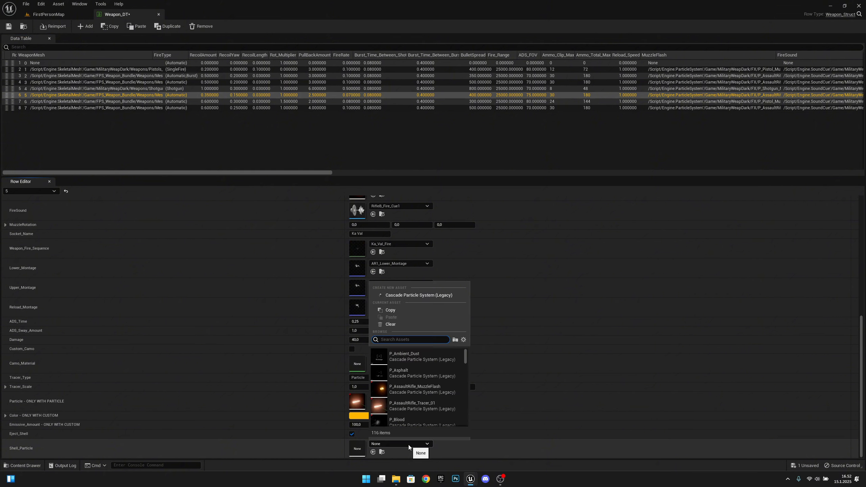
{"action": "type", "text": "shell"}
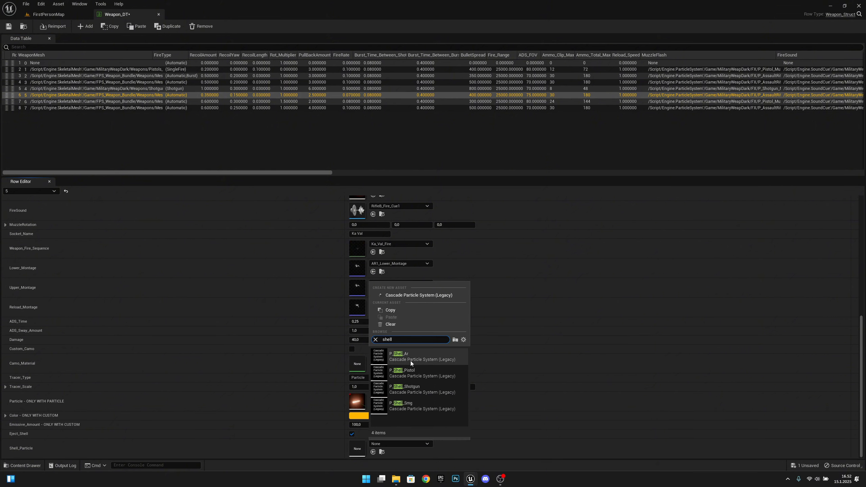
{"action": "left_click", "coordinate": [407, 357]}
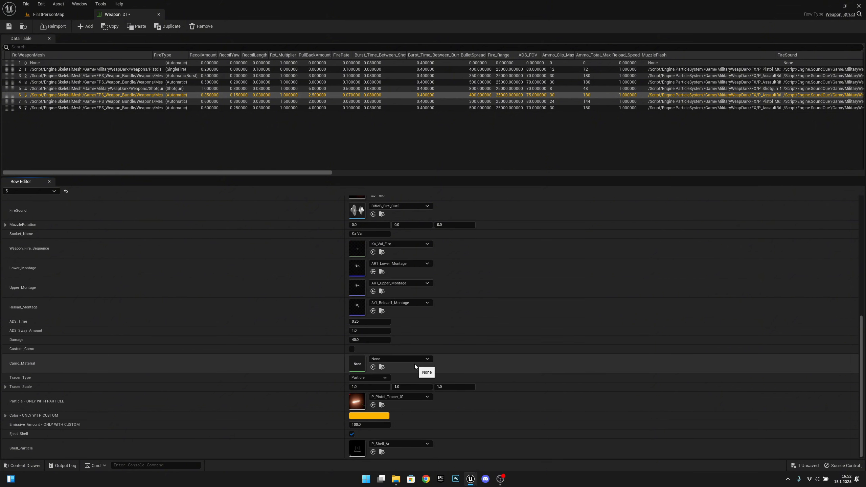
Set row 6 (SMG11) Shell_Particle to P_Shell_Pistol
{"action": "left_click", "coordinate": [358, 101]}
{"action": "scroll", "coordinate": [417, 336], "scroll_direction": "down", "scroll_amount": 5}
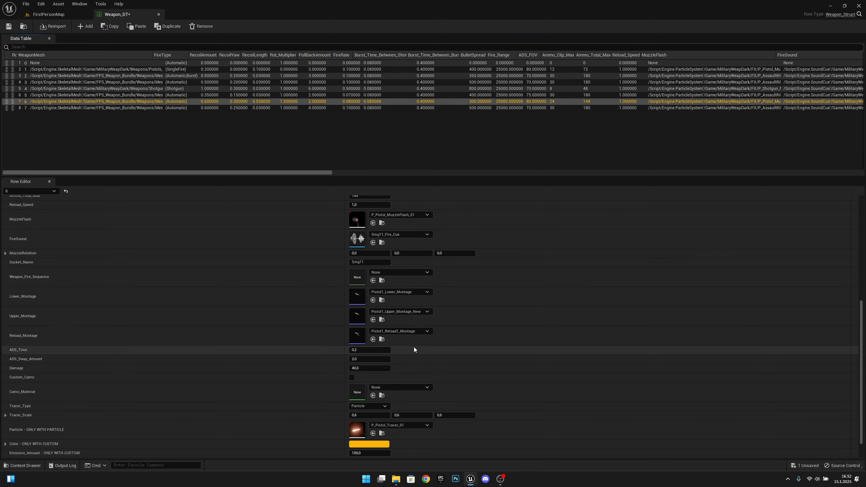
{"action": "scroll", "coordinate": [416, 358], "scroll_direction": "down", "scroll_amount": 2}
{"action": "left_click", "coordinate": [408, 443]}
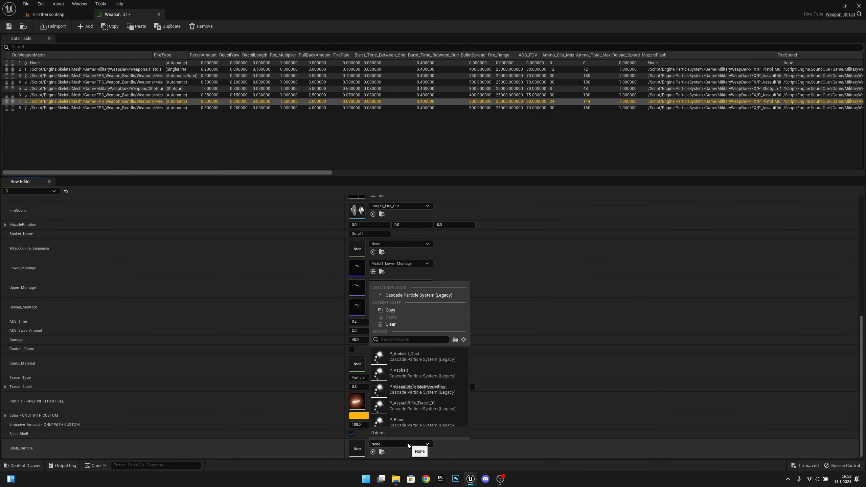
{"action": "type", "text": "shell"}
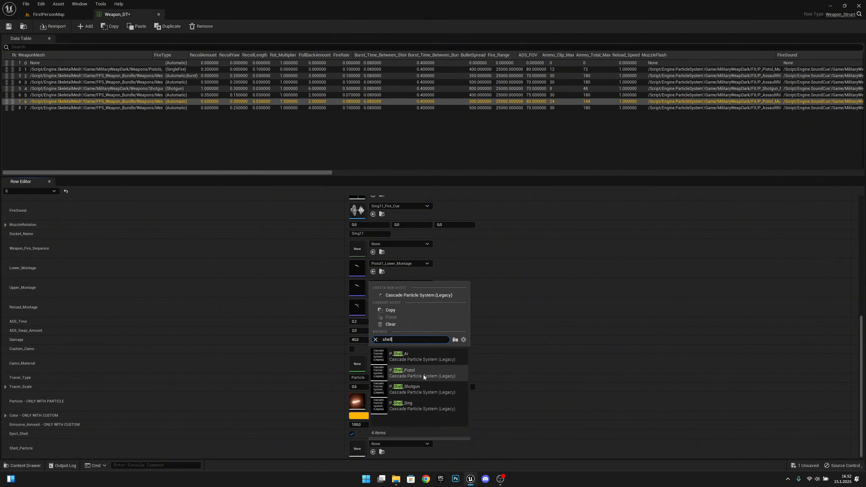
{"action": "left_click", "coordinate": [426, 372]}
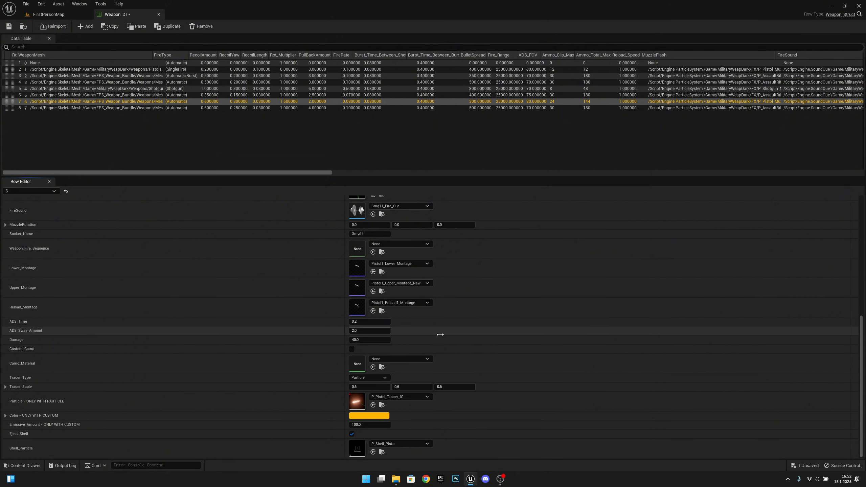
Enable Eject_Shell on row 7 (KA74U) with P_Shell_Smg, then save Weapon_DT
{"action": "left_click", "coordinate": [225, 108]}
{"action": "scroll", "coordinate": [423, 313], "scroll_direction": "up", "scroll_amount": 4}
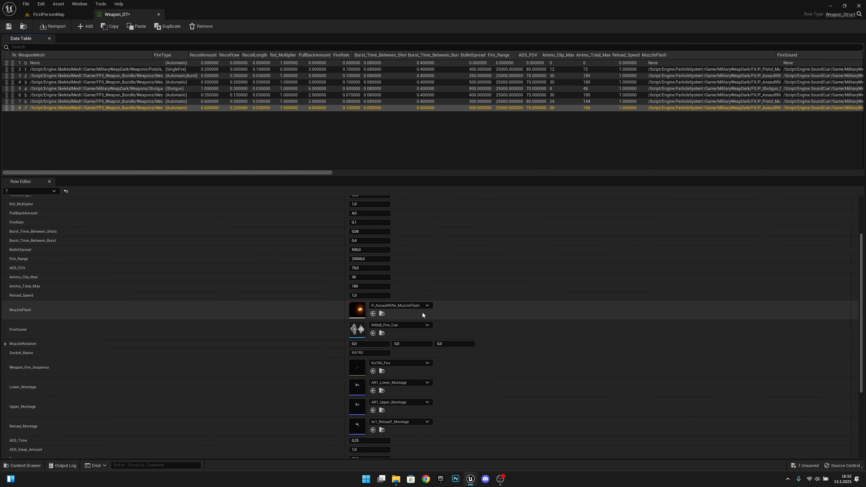
{"action": "scroll", "coordinate": [413, 323], "scroll_direction": "up", "scroll_amount": 3}
{"action": "scroll", "coordinate": [413, 323], "scroll_direction": "down", "scroll_amount": 10}
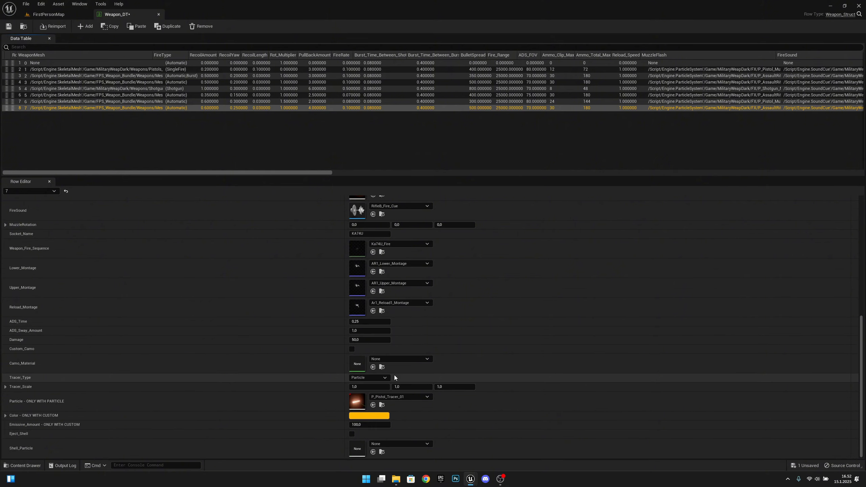
{"action": "left_click", "coordinate": [352, 434]}
{"action": "left_click", "coordinate": [394, 444]}
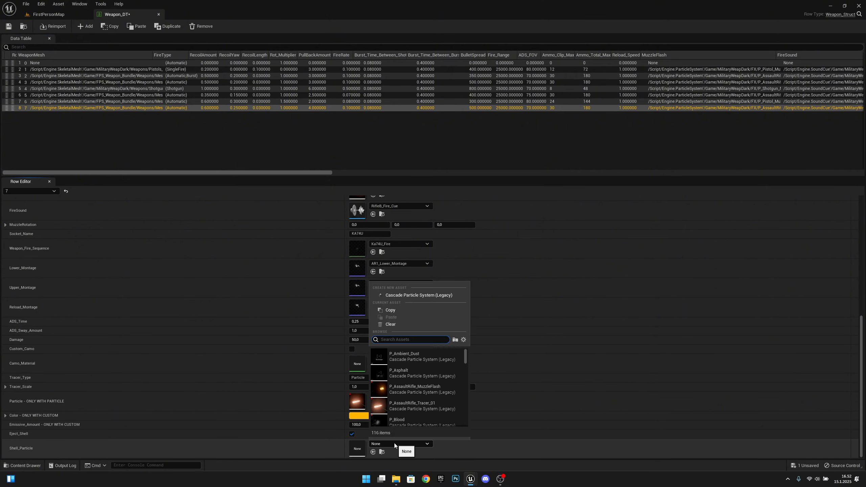
{"action": "type", "text": "shell"}
{"action": "left_click", "coordinate": [423, 409]}
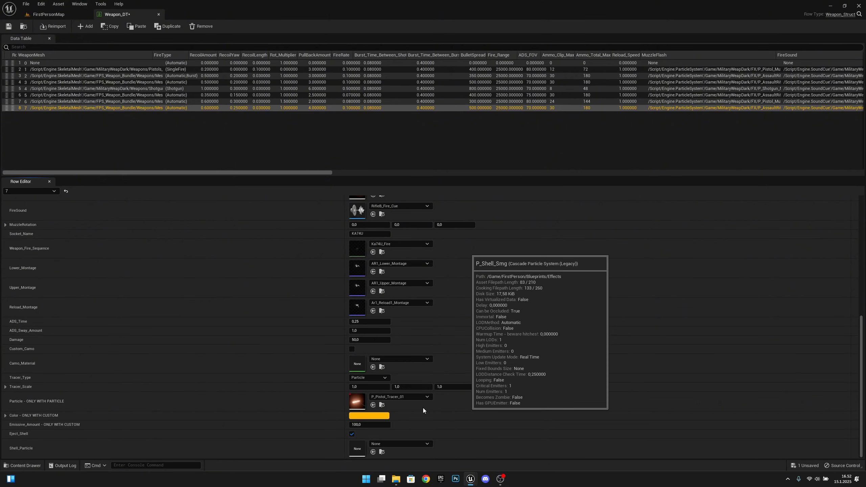
{"action": "left_click", "coordinate": [9, 26]}
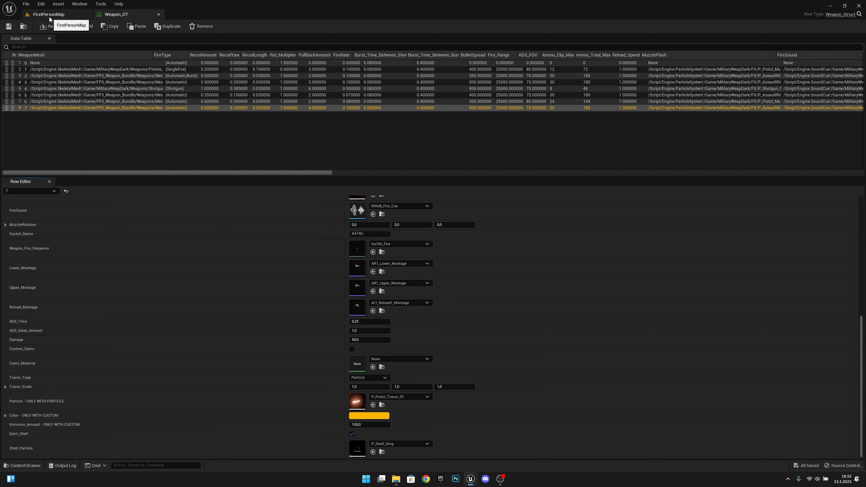
Start a Play-in-Editor session of FirstPersonMap and walk up to the KA74U wall weapon
{"action": "left_click", "coordinate": [49, 15]}
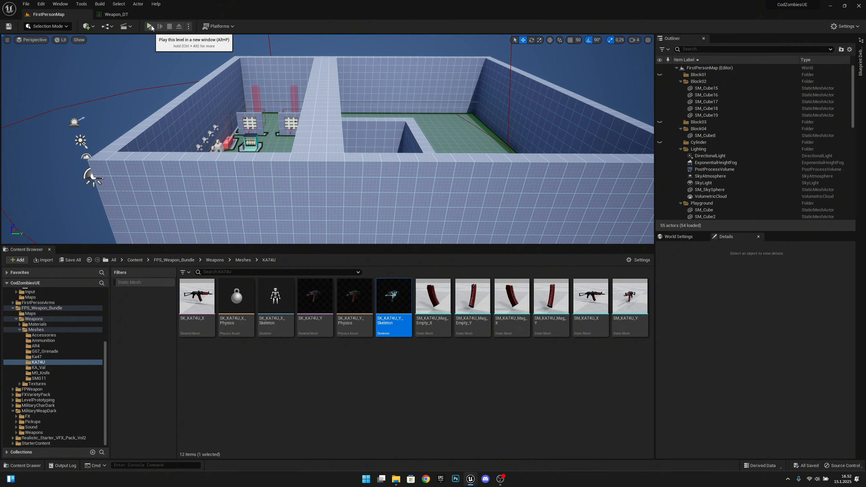
{"action": "left_click", "coordinate": [150, 26]}
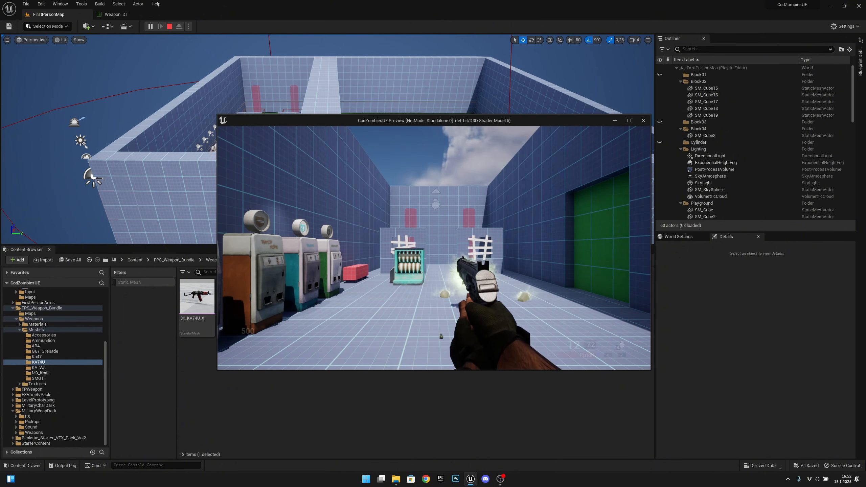
{"action": "key", "text": "w"}
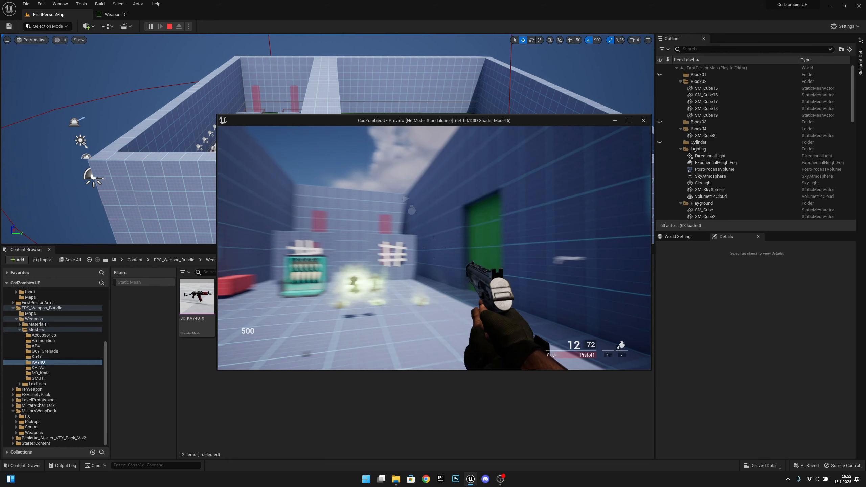
{"action": "key", "text": "w"}
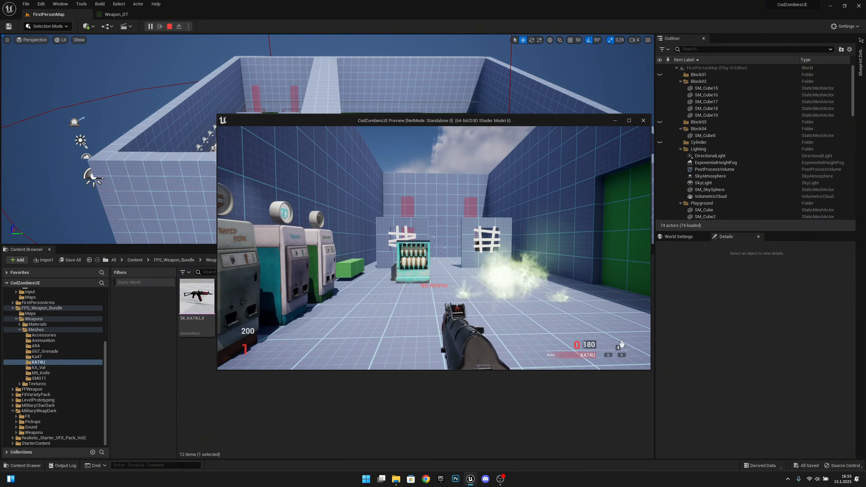
Fire the KA74U repeatedly to watch the spent shells eject
{"action": "left_click", "coordinate": [435, 248]}
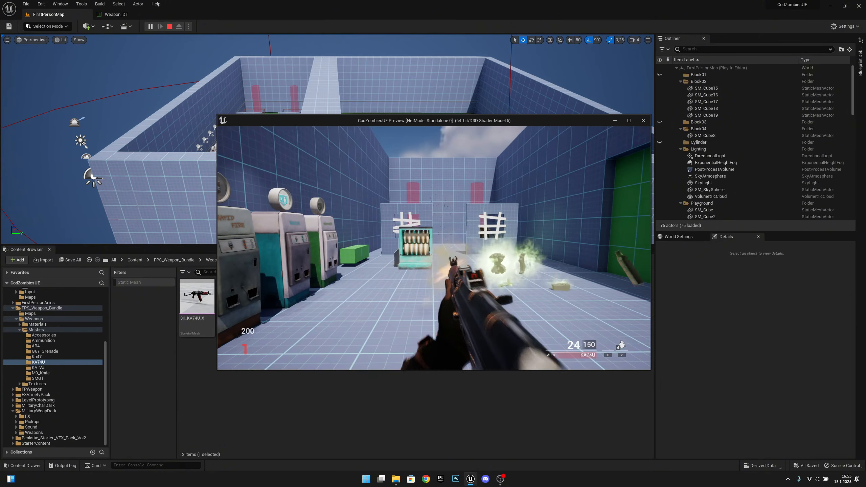
{"action": "left_click", "coordinate": [434, 248]}
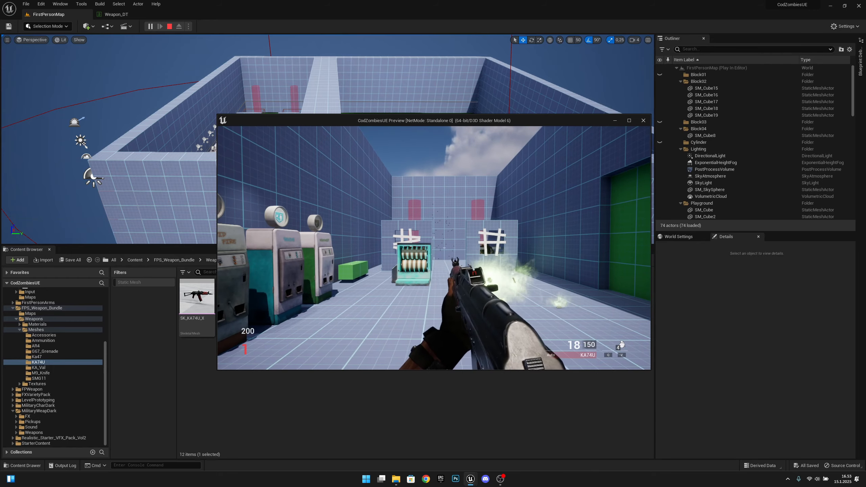
{"action": "left_click", "coordinate": [434, 248]}
{"action": "left_click", "coordinate": [434, 248]}
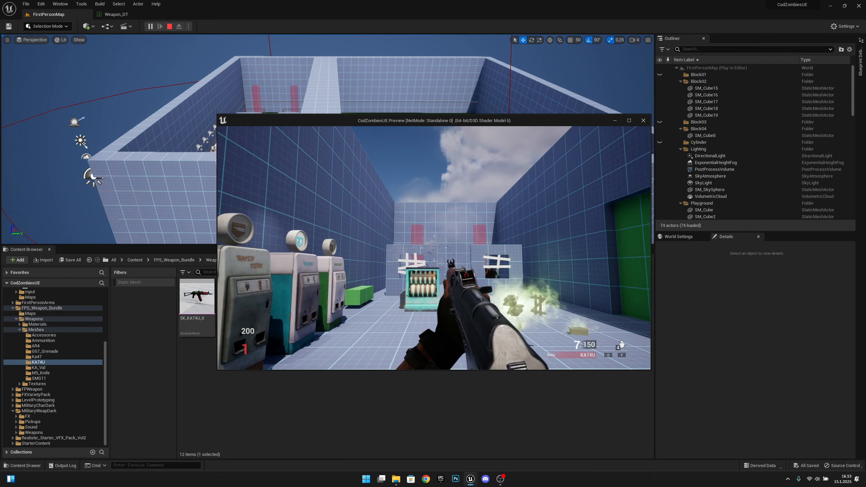
End the play session and return to the FirstPersonMap level editor
{"action": "key", "text": "Escape"}
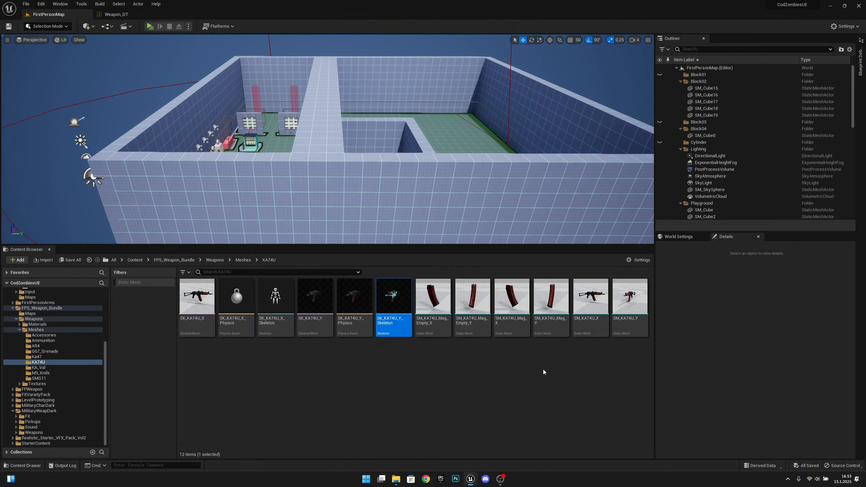
{"action": "left_click", "coordinate": [125, 17]}
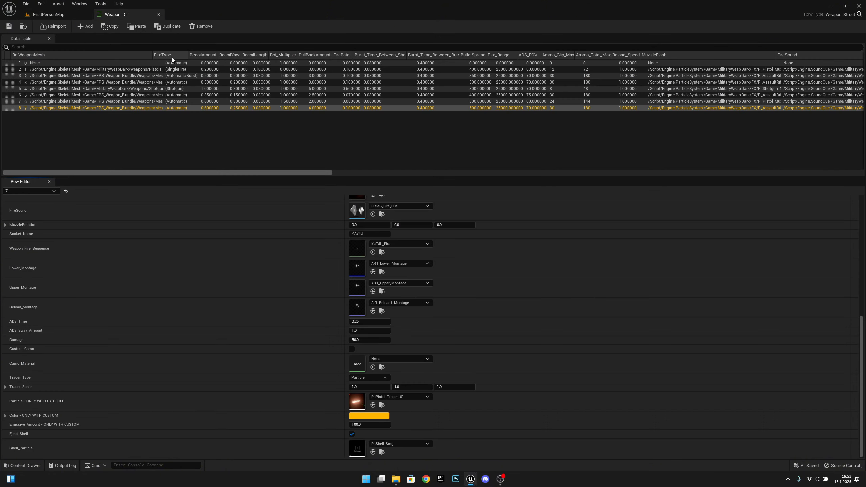
{"action": "left_click", "coordinate": [67, 17]}
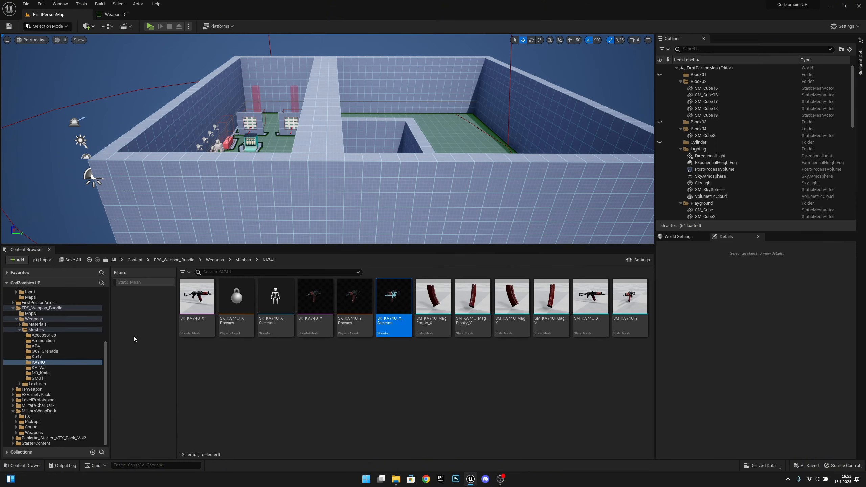
Open P_Shell_Smg from the FirstPerson Blueprints Effects folder in the particle editor
{"action": "scroll", "coordinate": [50, 347], "scroll_direction": "up", "scroll_amount": 5}
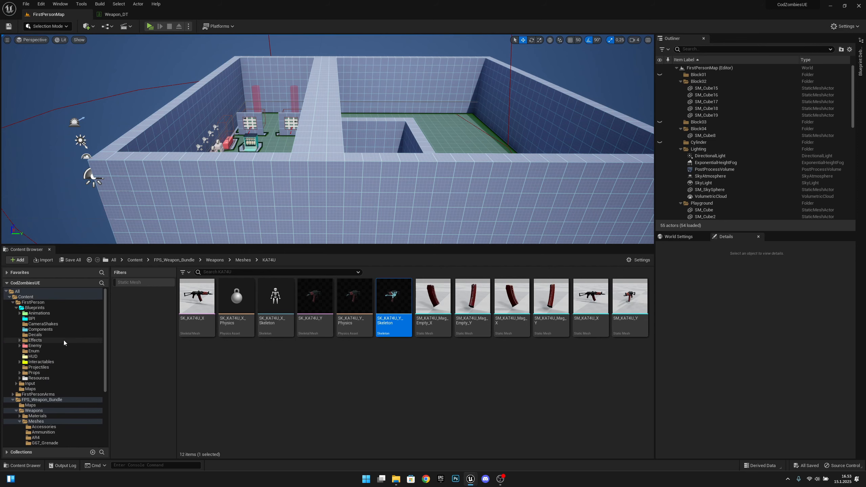
{"action": "left_click", "coordinate": [64, 341]}
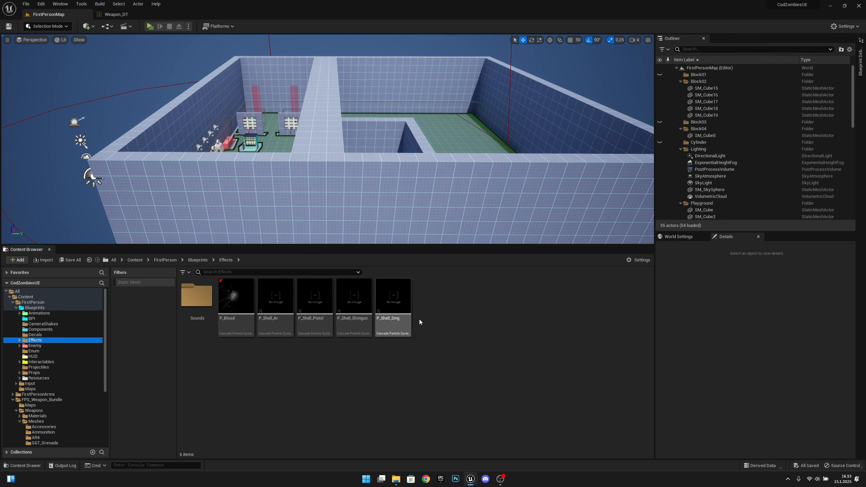
{"action": "left_click", "coordinate": [398, 301]}
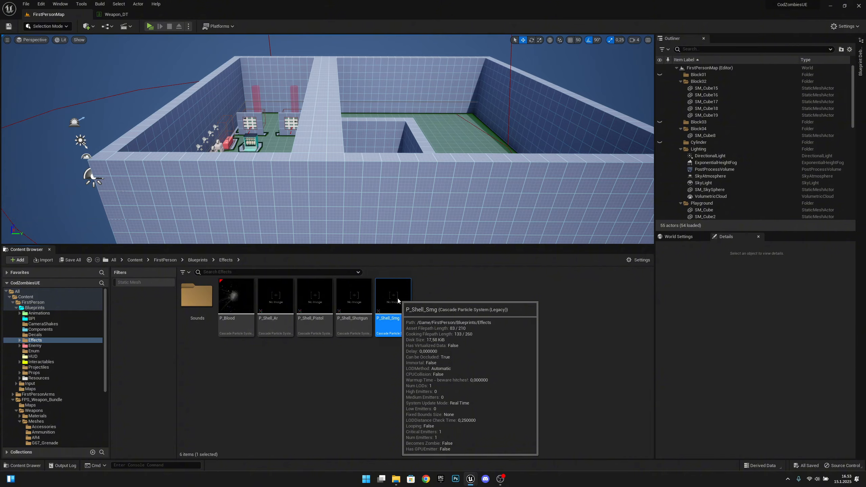
{"action": "double_click", "coordinate": [398, 301]}
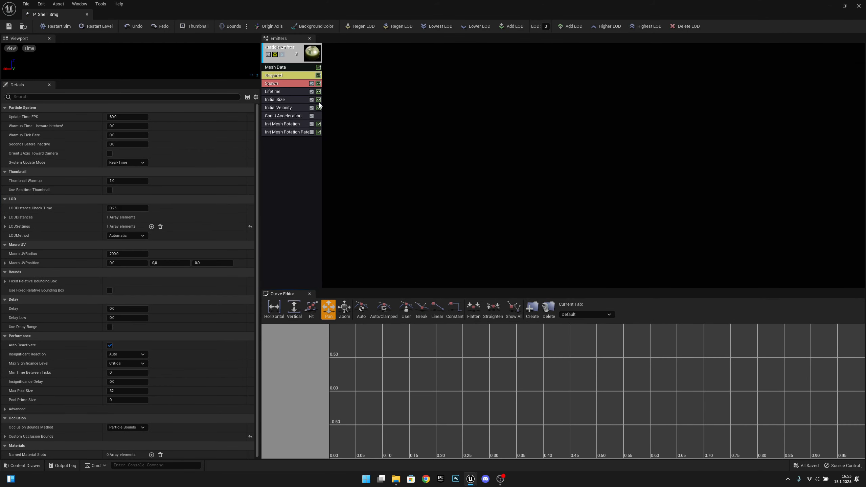
Inspect P_Shell_Smg's Initial Velocity module, then dock its tab and go back to FirstPersonMap
{"action": "left_click", "coordinate": [291, 108]}
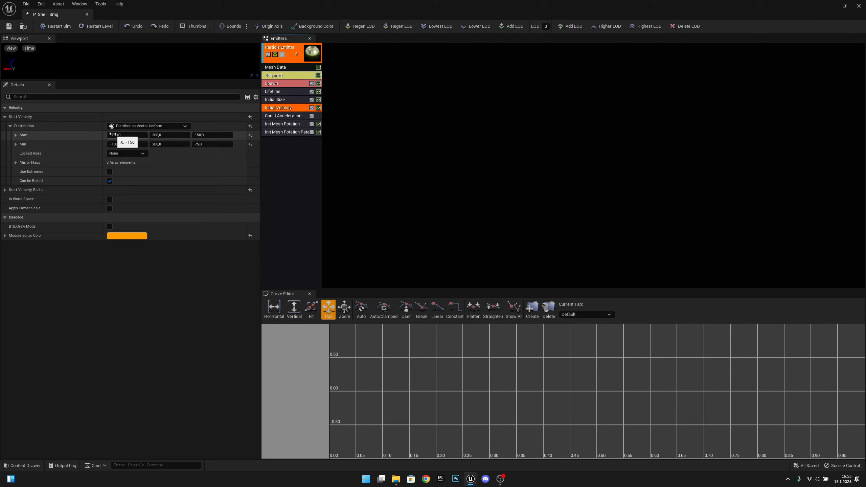
{"action": "left_click_drag", "start_coordinate": [50, 14], "coordinate": [176, 14]}
{"action": "left_click", "coordinate": [77, 13]}
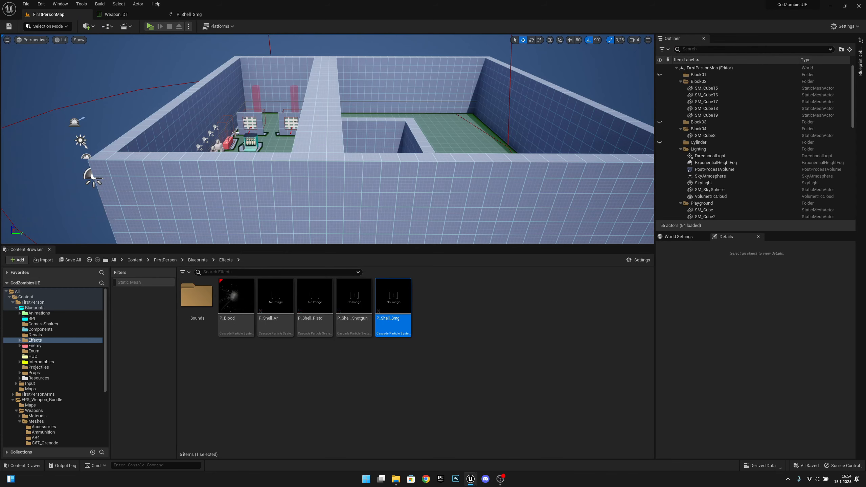